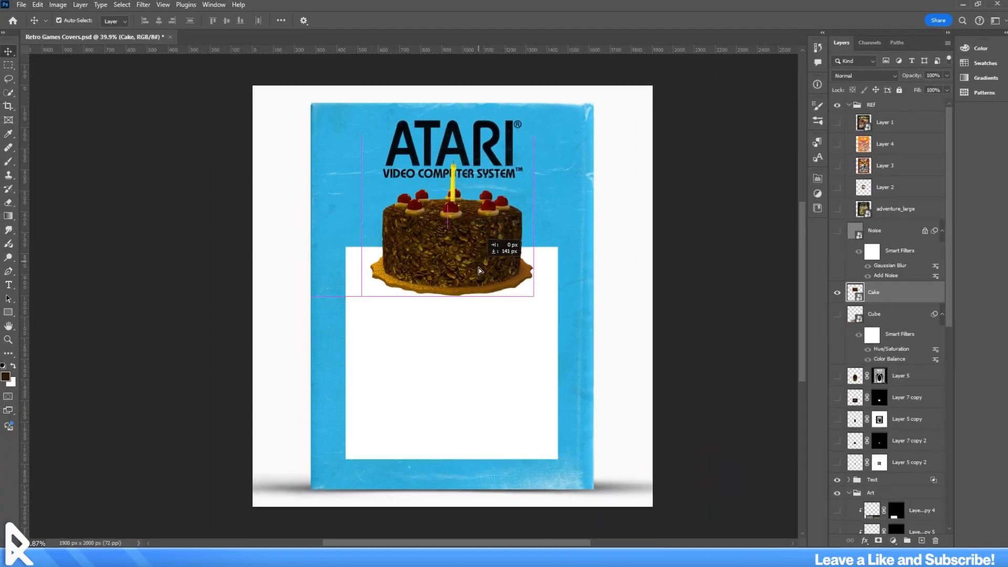
Position the cake low in the white artwork area and place the cube beneath it at the artwork's bottom edge.
drag(480, 275, 477, 416)
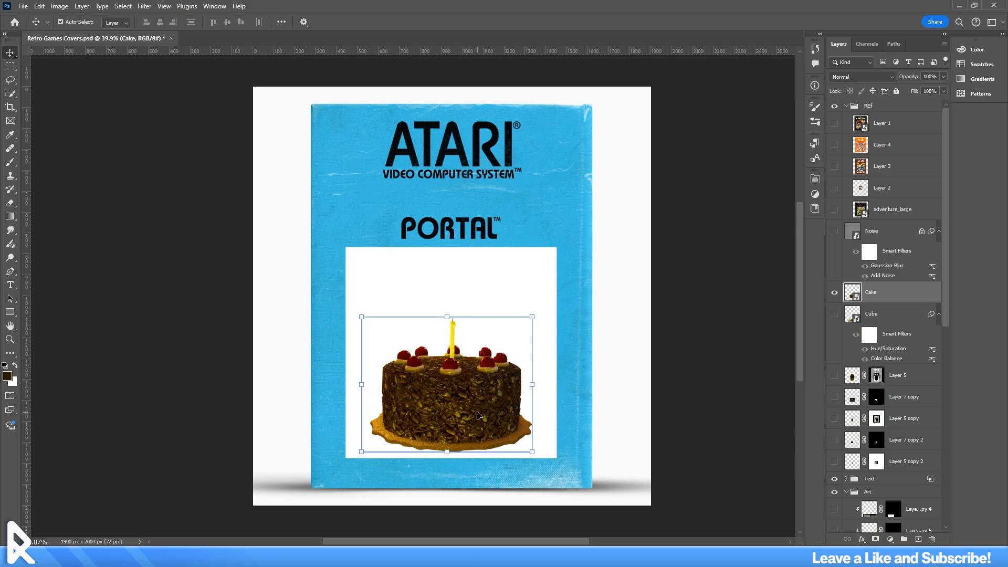
click(620, 428)
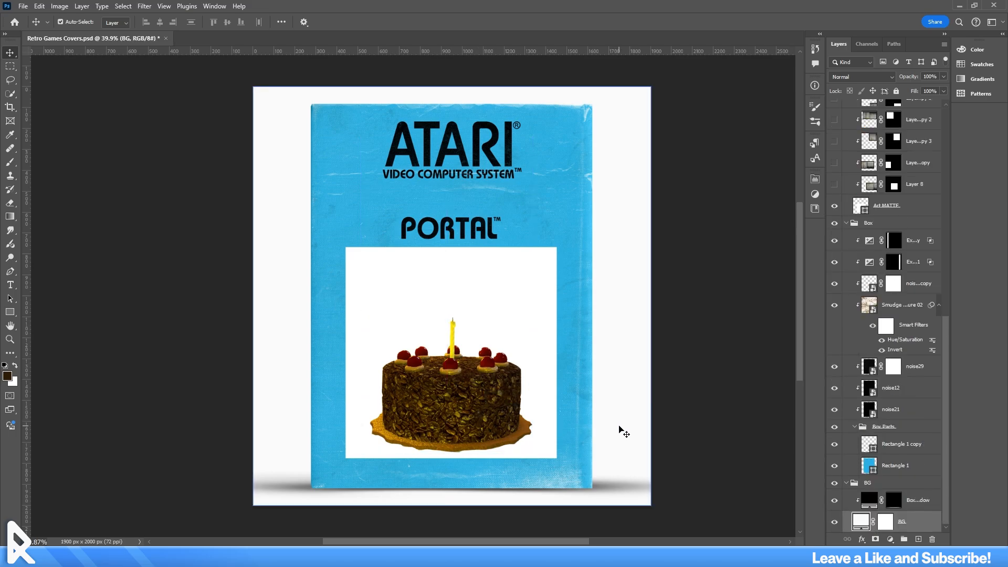
drag(461, 532, 472, 449)
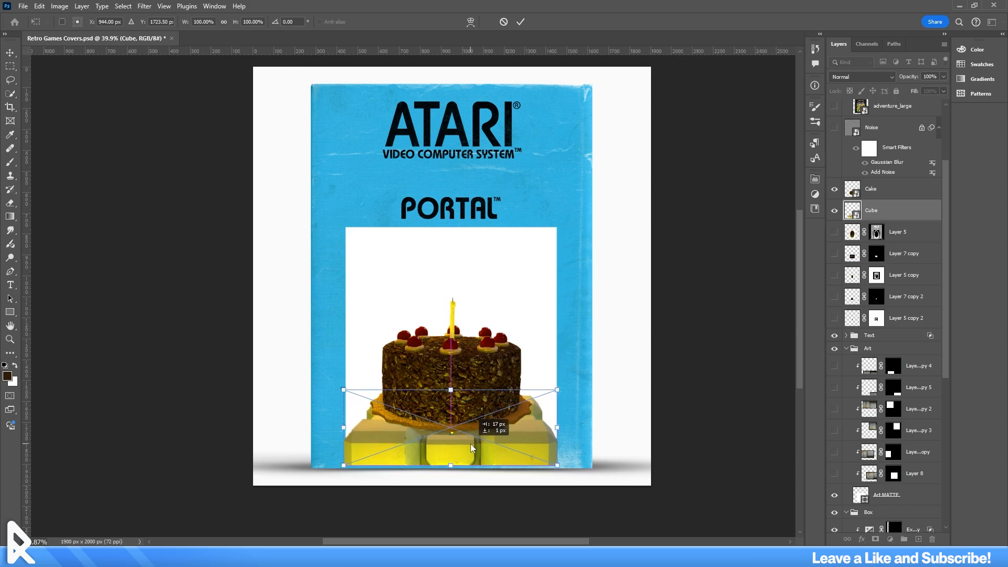
key(Return)
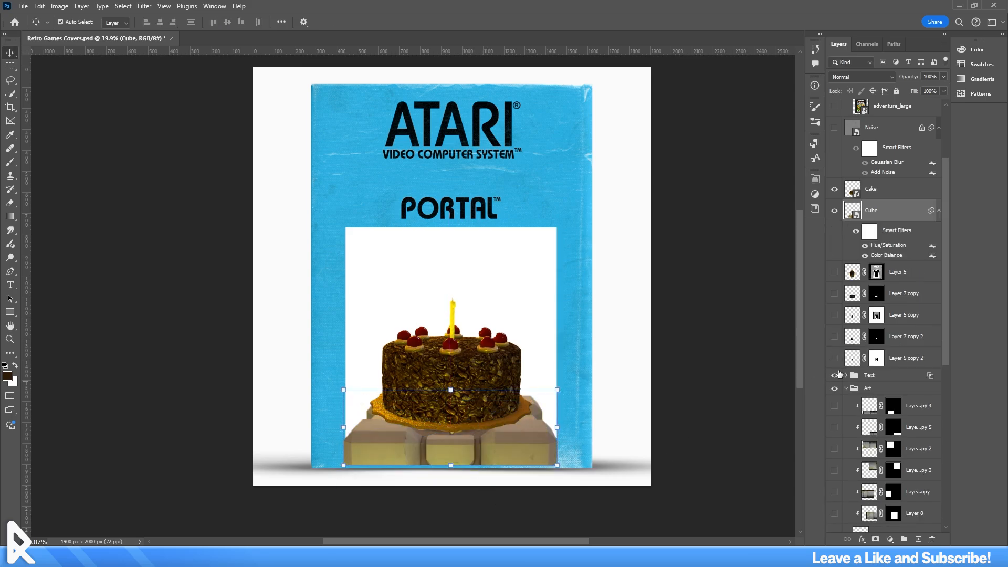
click(901, 189)
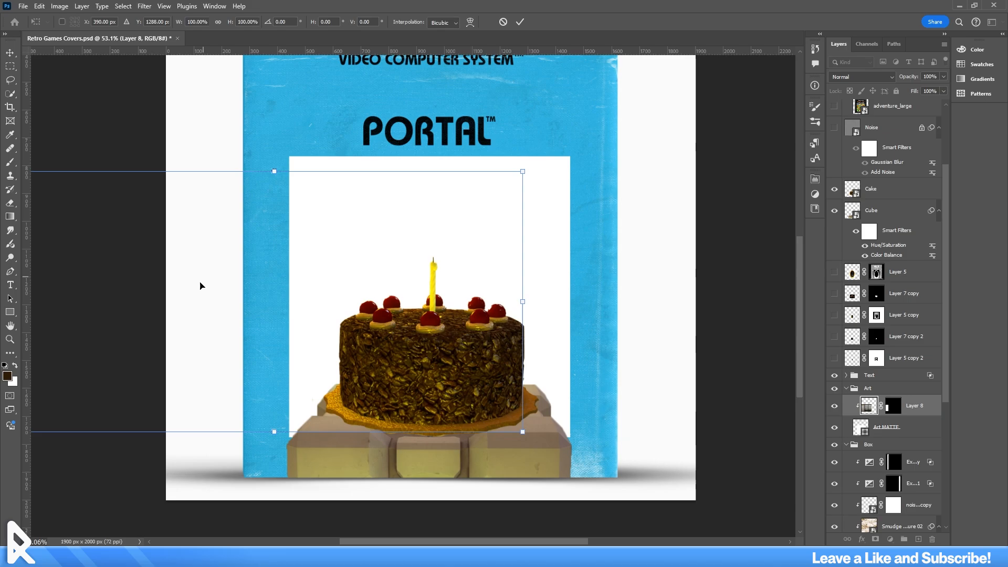
Move and scale the wall texture on Layer 8 behind the cake to fill the artwork area.
drag(183, 315, 452, 324)
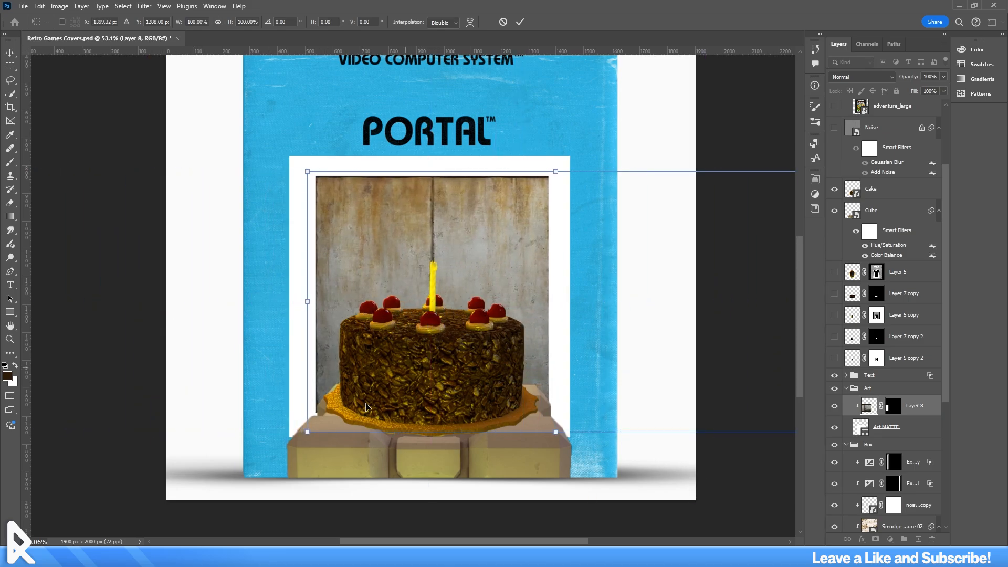
drag(307, 433, 314, 403)
drag(274, 301, 310, 303)
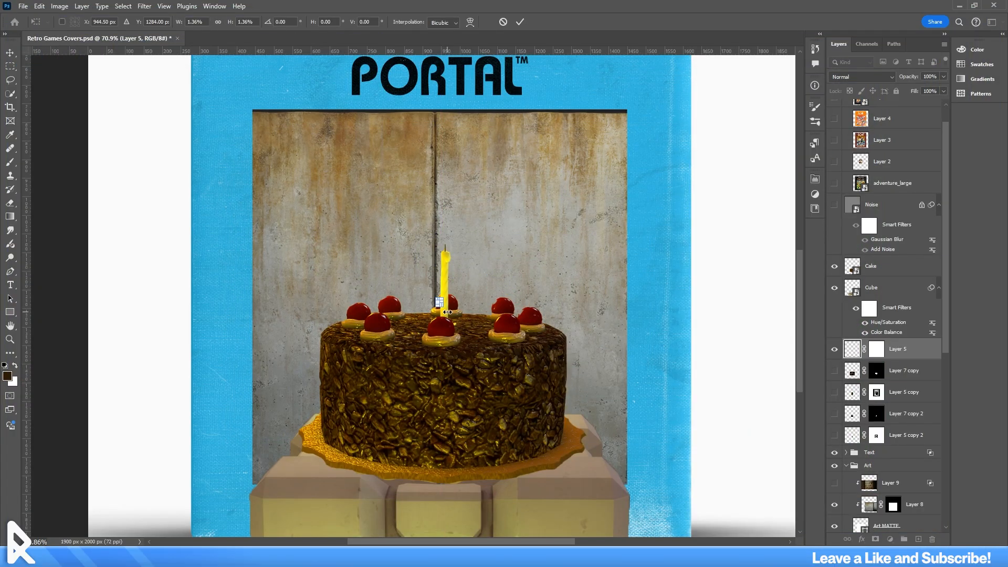
Enlarge the portal ring on Layer 5 so that it arches around the back of the cake.
drag(444, 310, 657, 461)
key(Return)
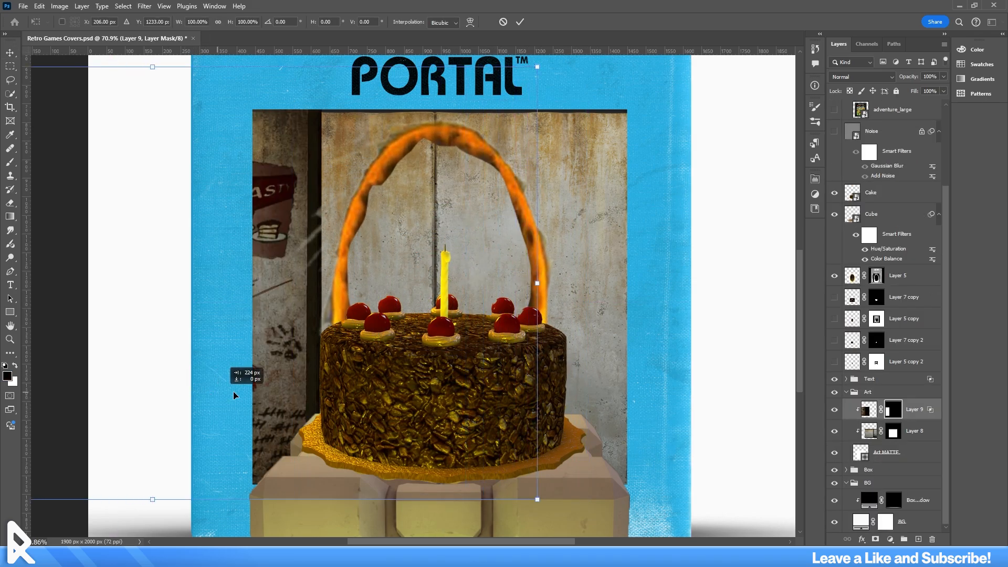
Shift the graffiti wall on Layer 9 across the artwork and brush away the wall inside the portal ring.
mouse_move(226, 404)
mouse_down()
mouse_move(534, 403)
mouse_move(526, 402)
mouse_up()
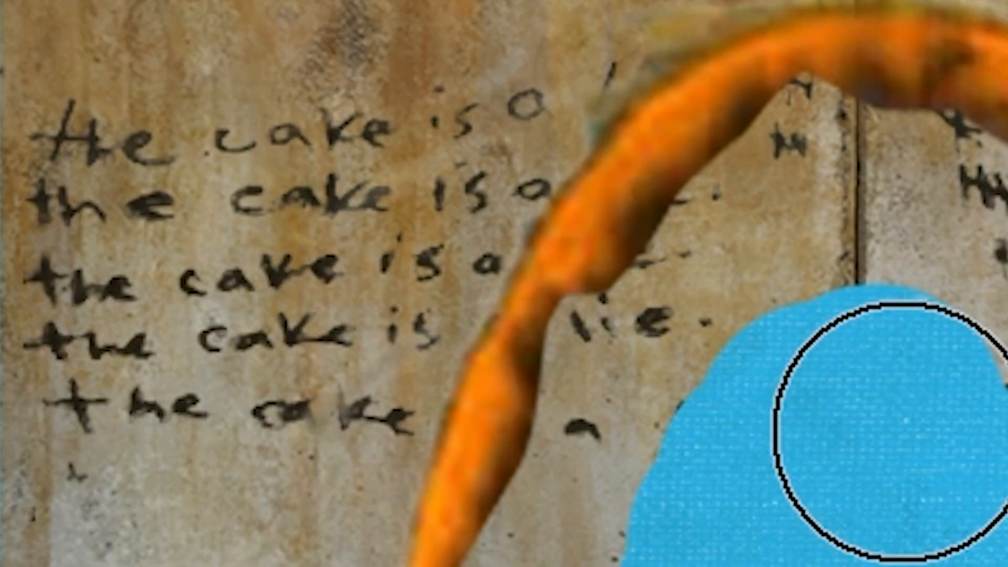
mouse_move(893, 431)
mouse_down()
mouse_move(757, 387)
mouse_move(866, 229)
mouse_move(594, 545)
mouse_move(526, 566)
mouse_up()
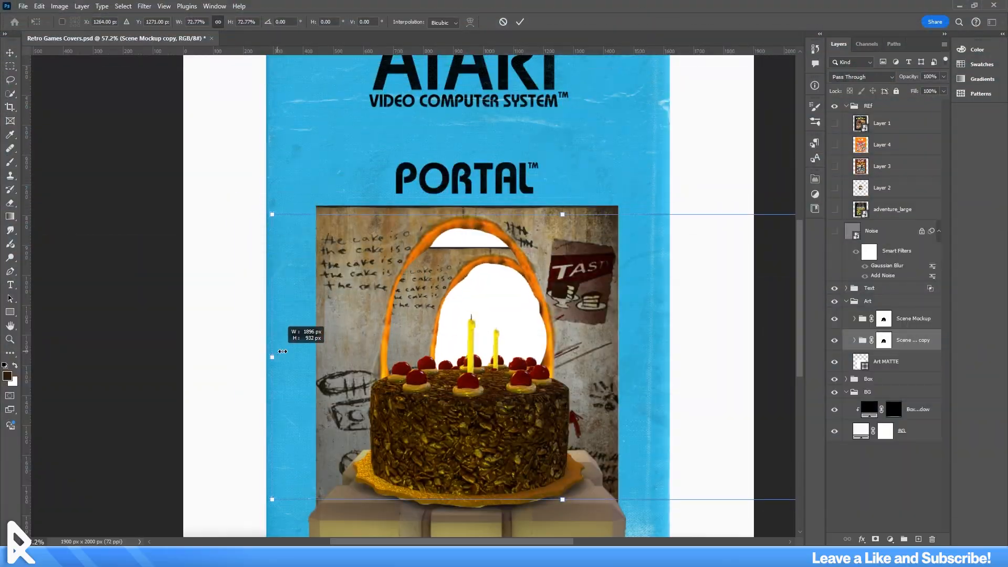
Scale down the Scene Mockup copies and nest them inside the portal as a receding row of cakes.
drag(280, 354, 360, 353)
drag(482, 362, 436, 343)
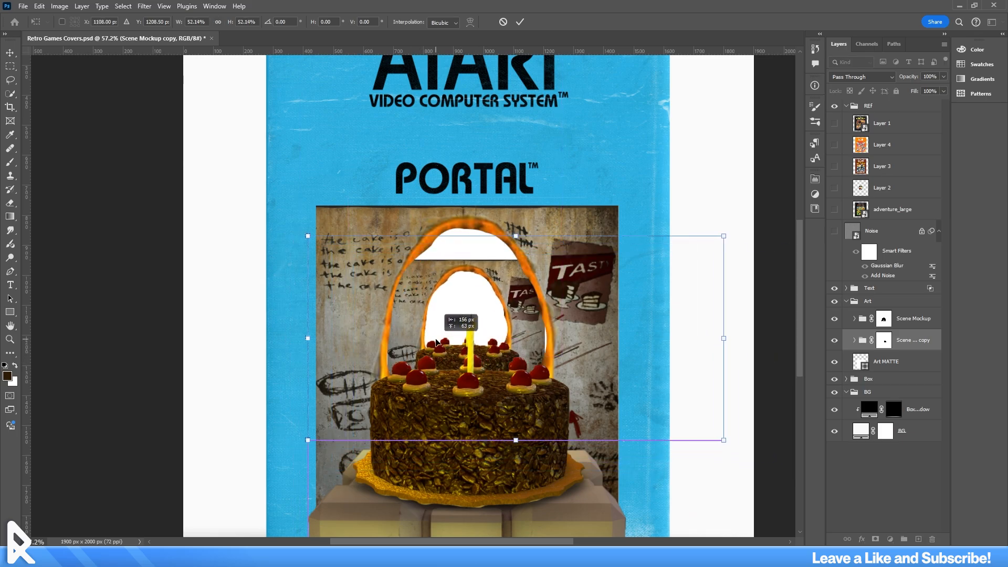
drag(724, 339, 763, 340)
drag(672, 356, 684, 350)
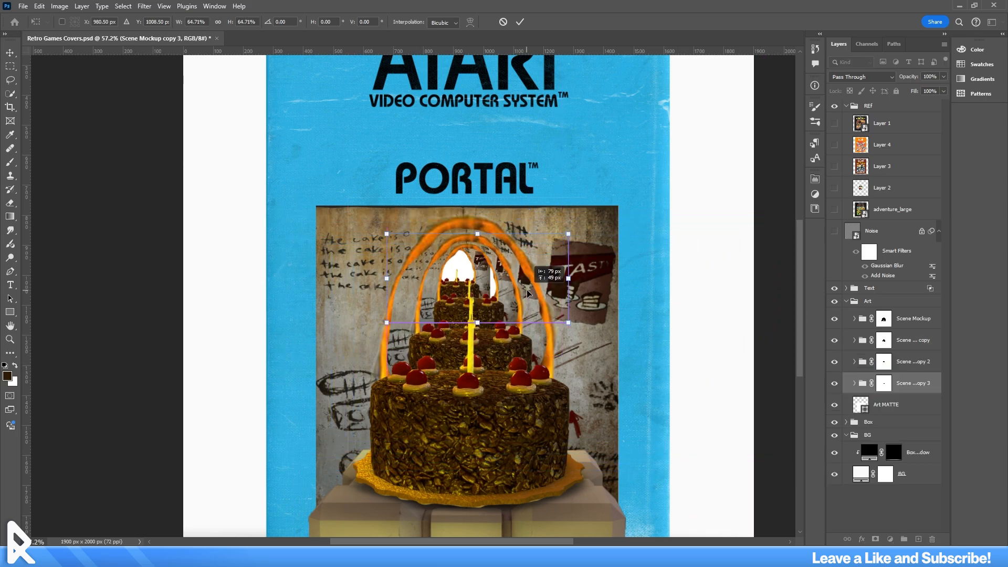
drag(524, 291, 580, 284)
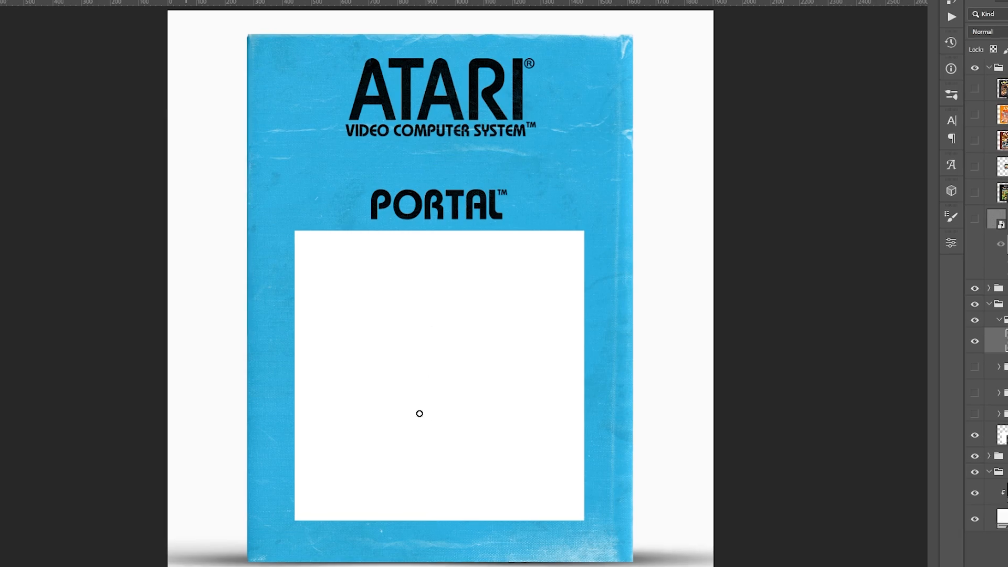
Scribble overlapping semi-transparent brown brush strokes across the blank white artwork area.
mouse_move(371, 333)
mouse_down()
mouse_move(493, 441)
mouse_move(441, 473)
mouse_move(499, 292)
mouse_up()
drag(441, 316, 518, 444)
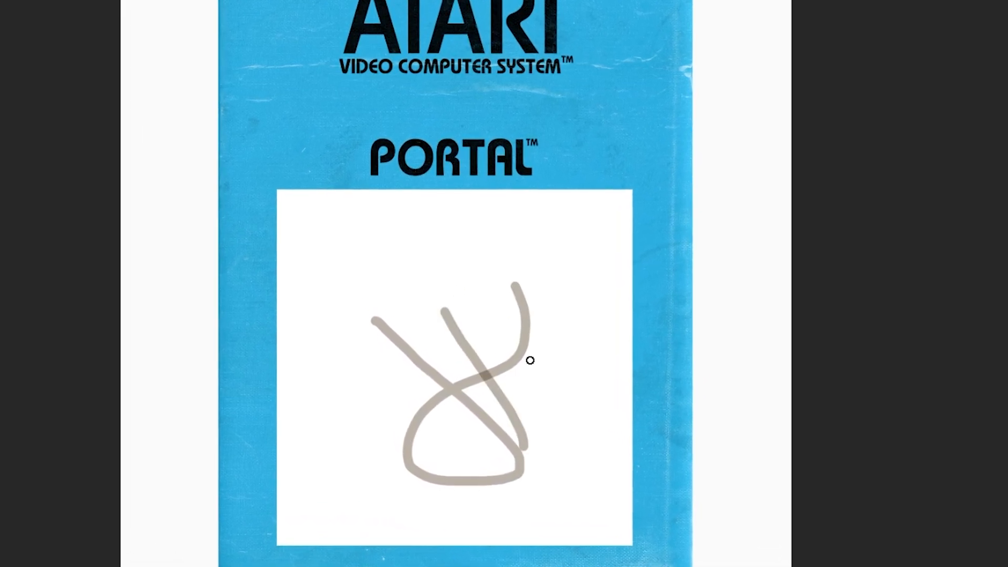
mouse_move(533, 316)
mouse_down()
mouse_move(399, 449)
mouse_move(423, 443)
mouse_up()
drag(403, 314, 500, 450)
drag(503, 307, 415, 443)
drag(495, 341, 437, 420)
drag(446, 319, 465, 475)
drag(552, 258, 506, 443)
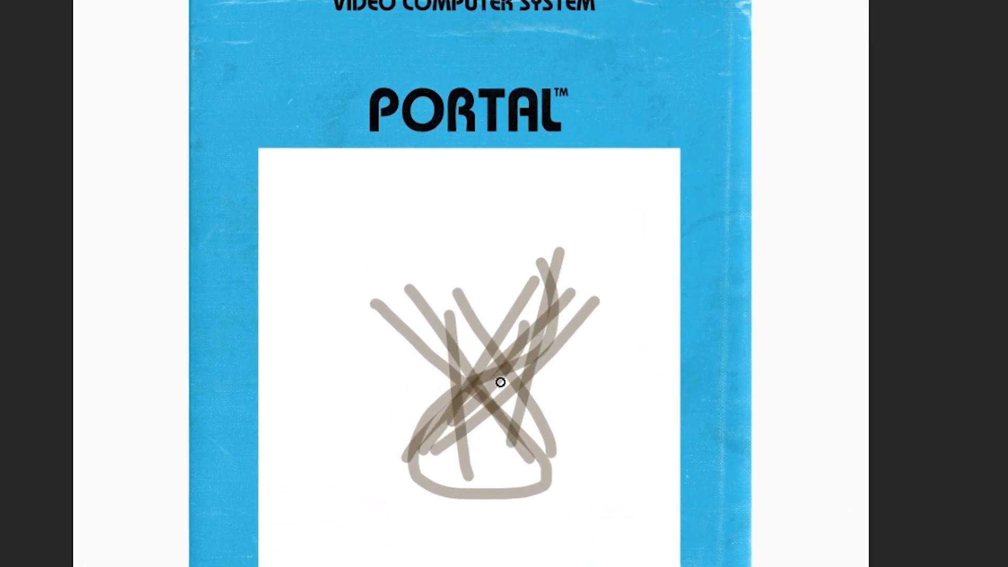
mouse_move(601, 335)
mouse_down()
mouse_move(419, 488)
mouse_move(366, 479)
mouse_up()
drag(352, 521, 545, 378)
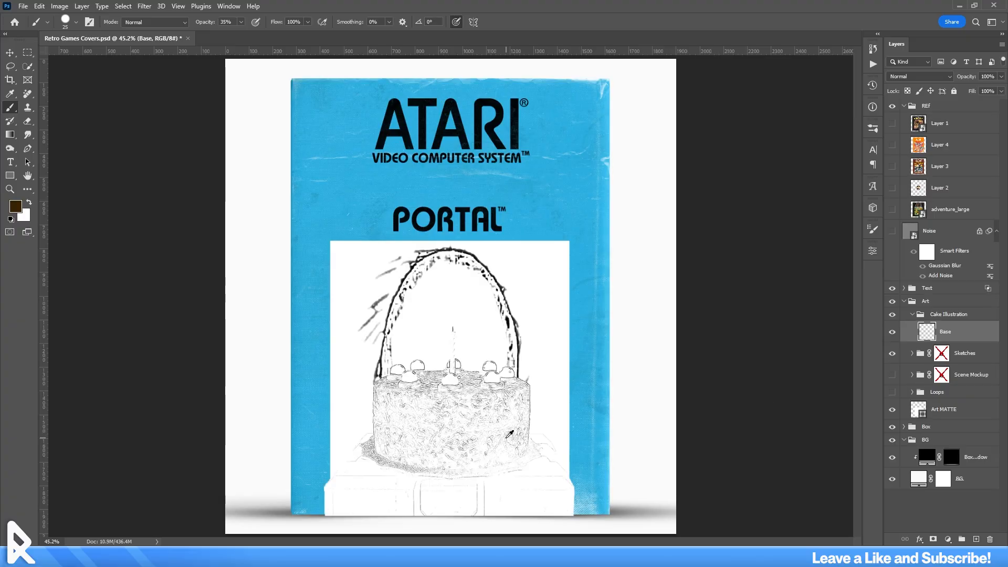
Paint the cake's body dark brown over the sketch on the Base layer, using 70% opacity and 40% flow.
scroll(506, 438, up, 4)
scroll(506, 438, down, 3)
scroll(507, 440, left, 3)
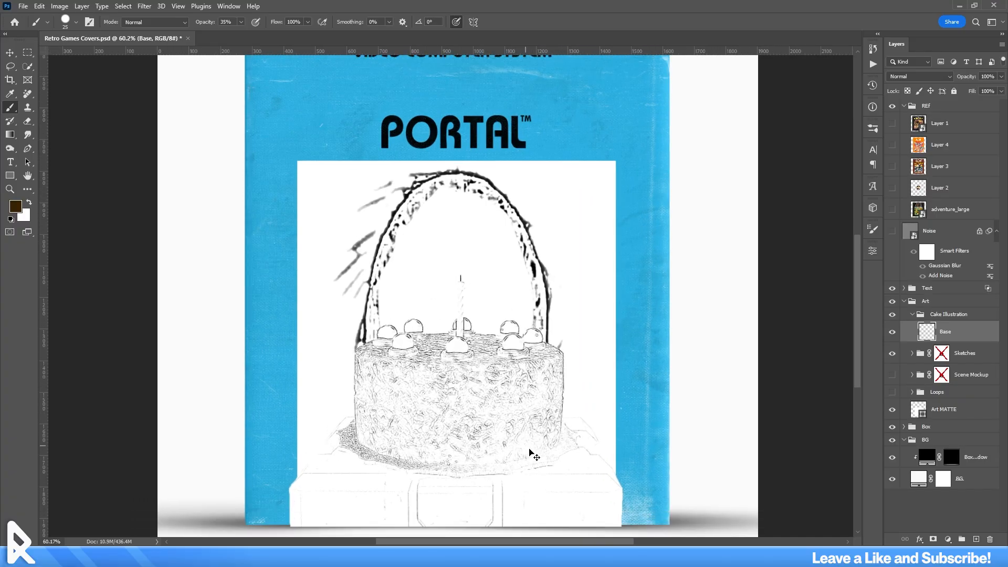
scroll(530, 450, left, 1)
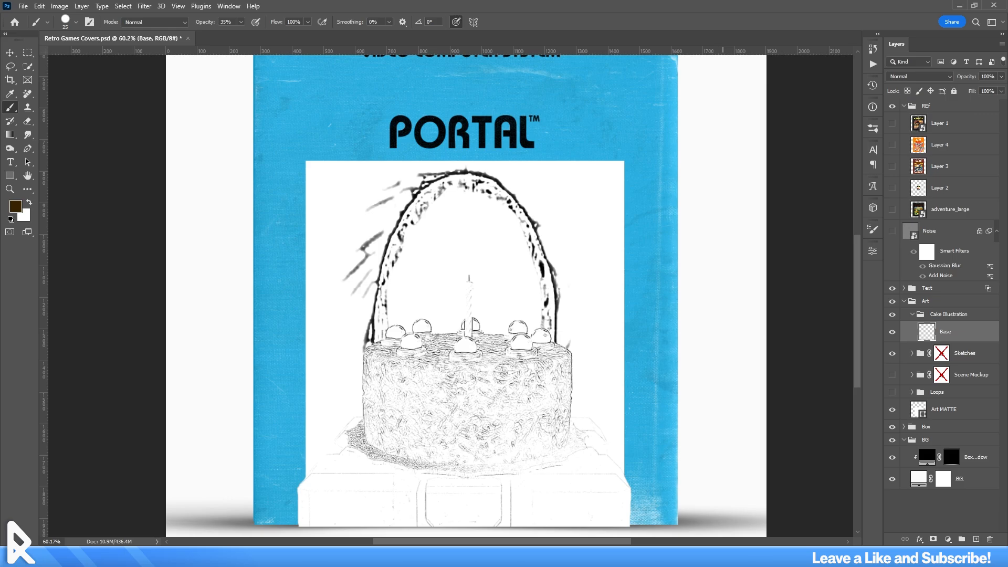
drag(620, 442, 676, 434)
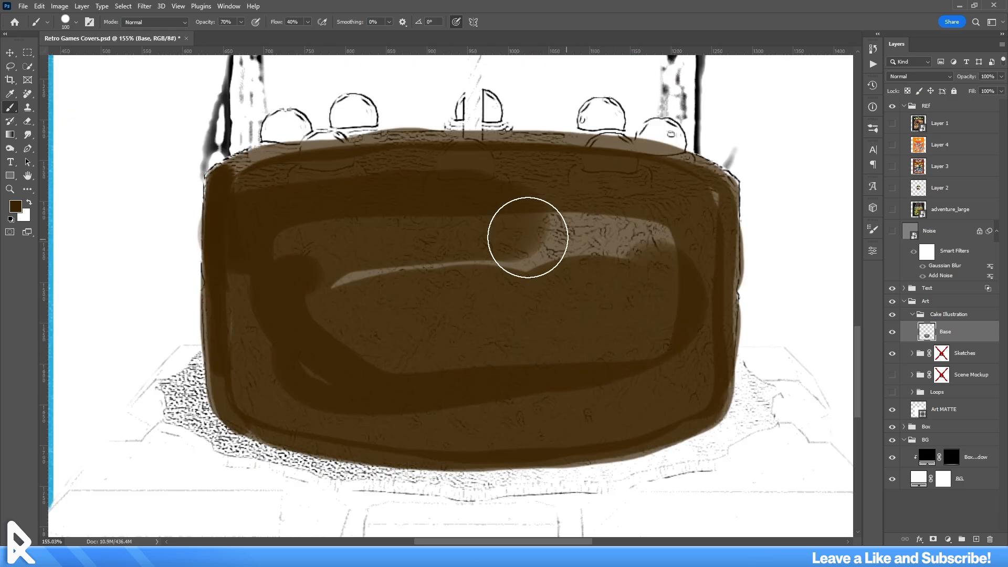
drag(524, 234, 479, 258)
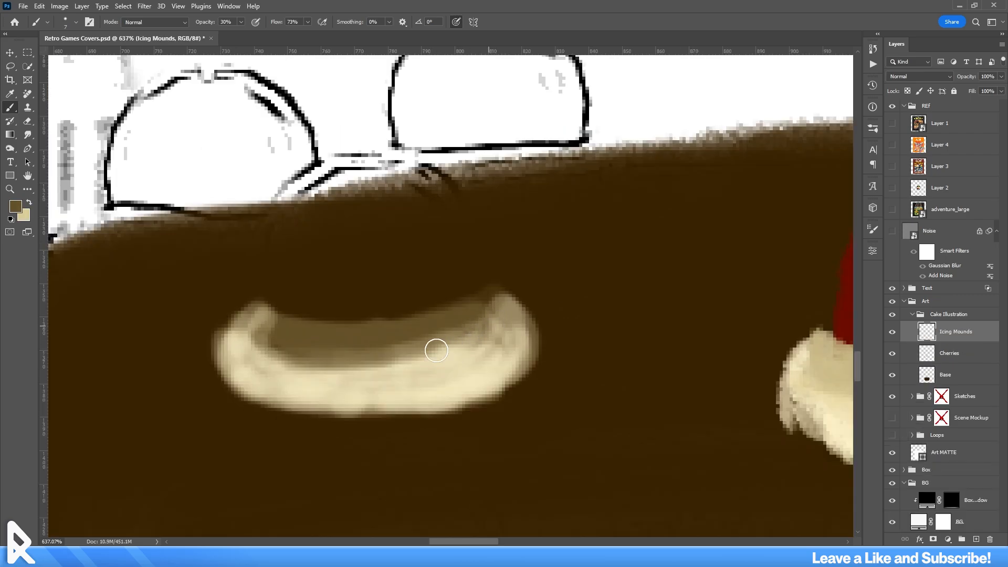
Shade the inside of the icing mound in brown and add brown nuggets to the cake's side and top.
drag(434, 349, 444, 343)
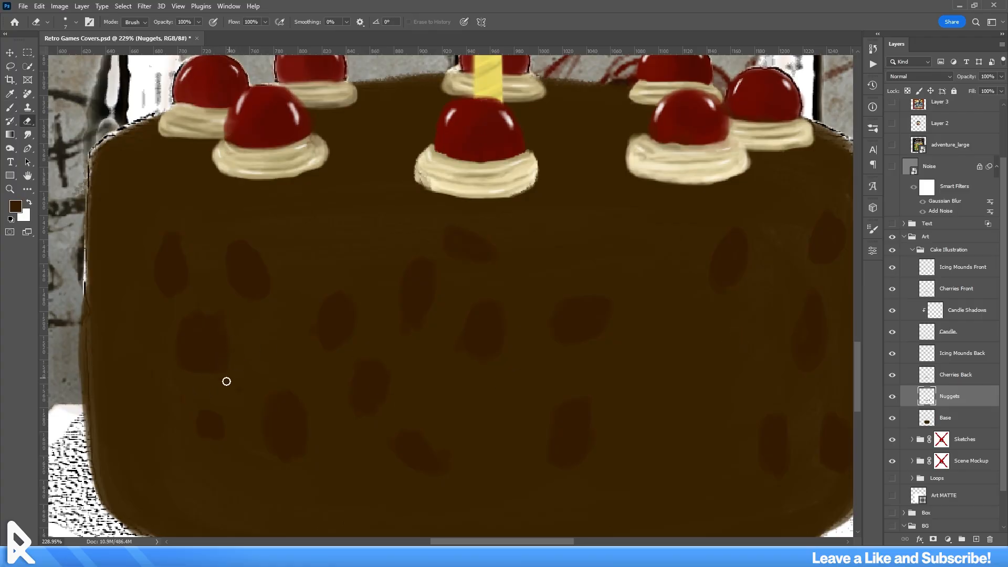
scroll(315, 384, down, 2)
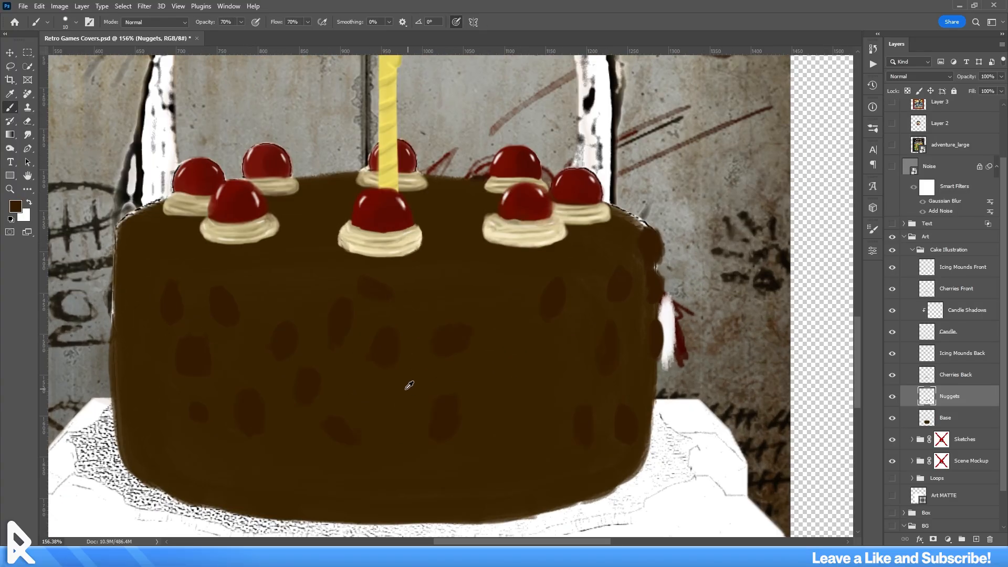
scroll(282, 389, up, 2)
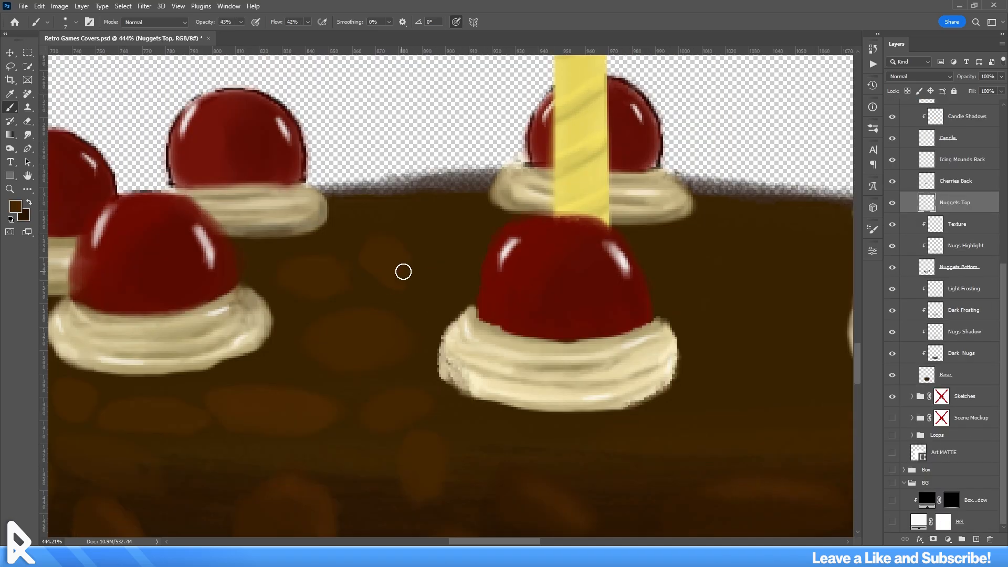
scroll(403, 272, up, 3)
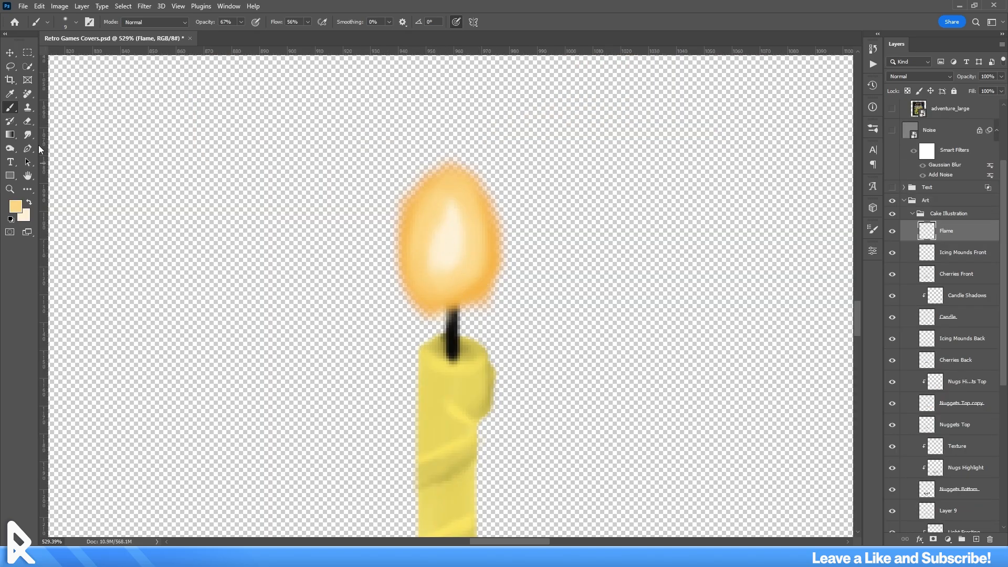
Switch to the Smudge tool for blending the candle flame on the Flame layer.
click(27, 134)
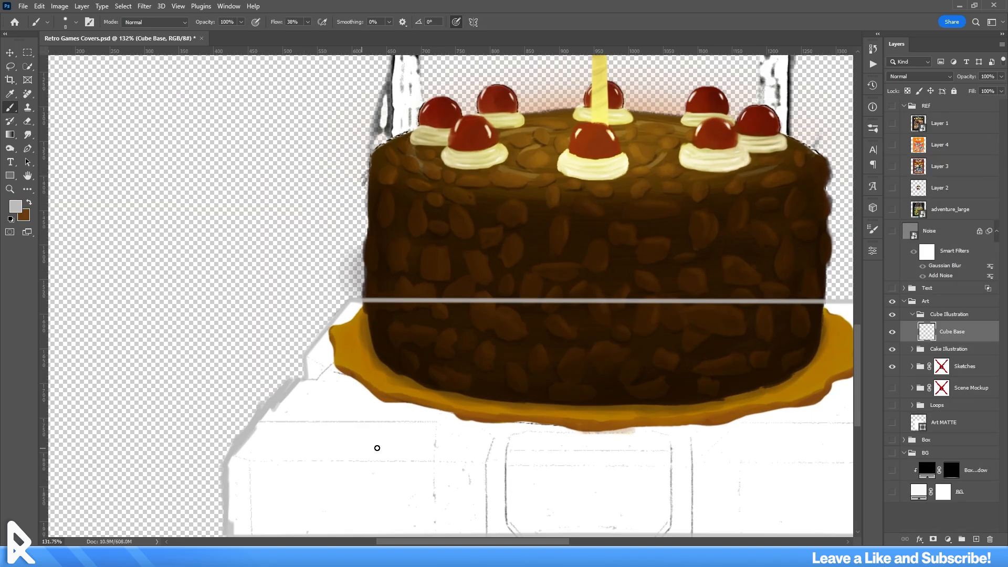
Fill the cube beneath the cake with light grey on the Cube Base layer and clean up its outer edges.
drag(646, 428, 349, 435)
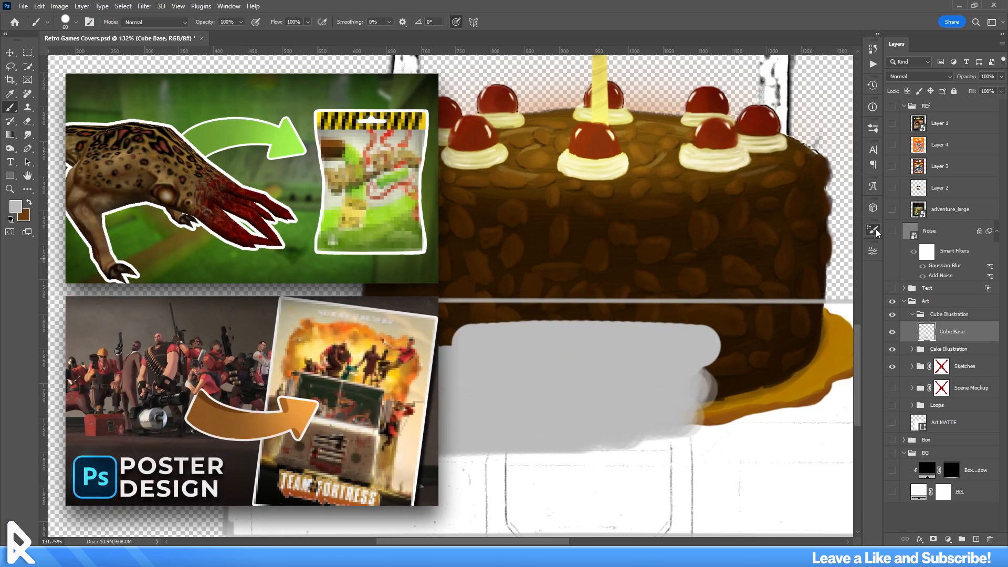
click(873, 229)
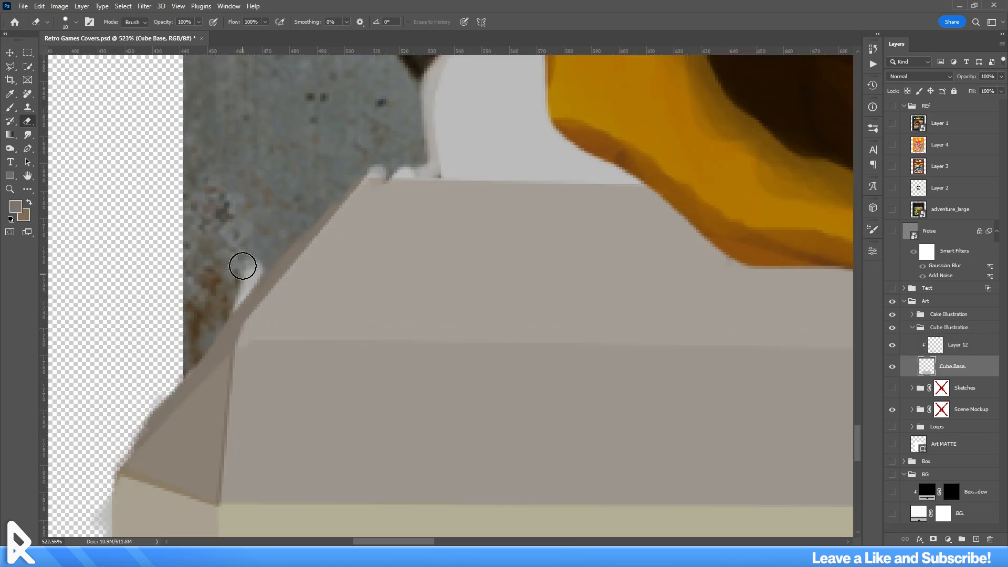
scroll(204, 284, down, 2)
scroll(149, 299, down, 3)
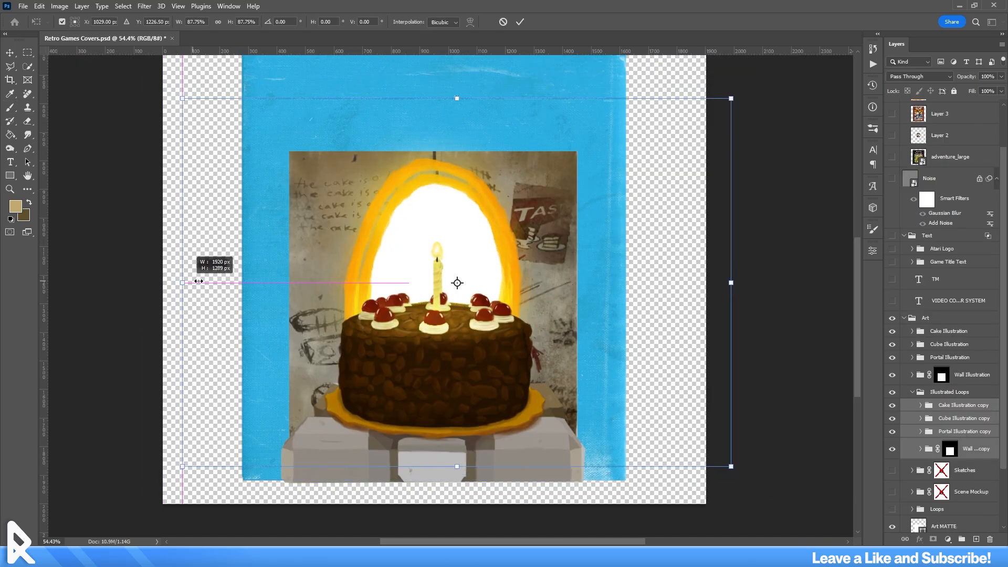
Scale the copied cake, cube, portal and wall illustration groups to about 68% and position them inside the portal.
drag(191, 282, 265, 281)
drag(455, 292, 450, 265)
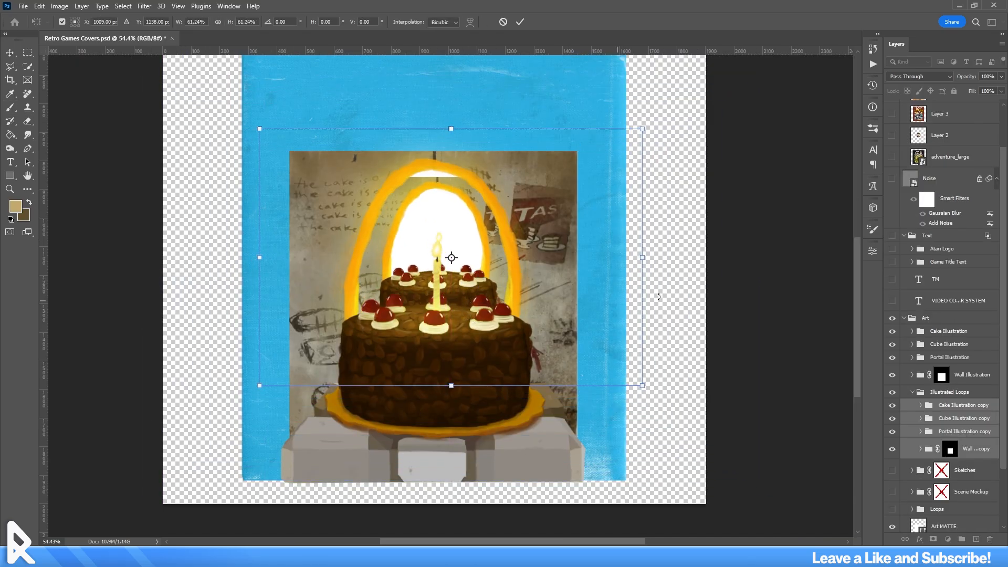
drag(654, 263, 674, 258)
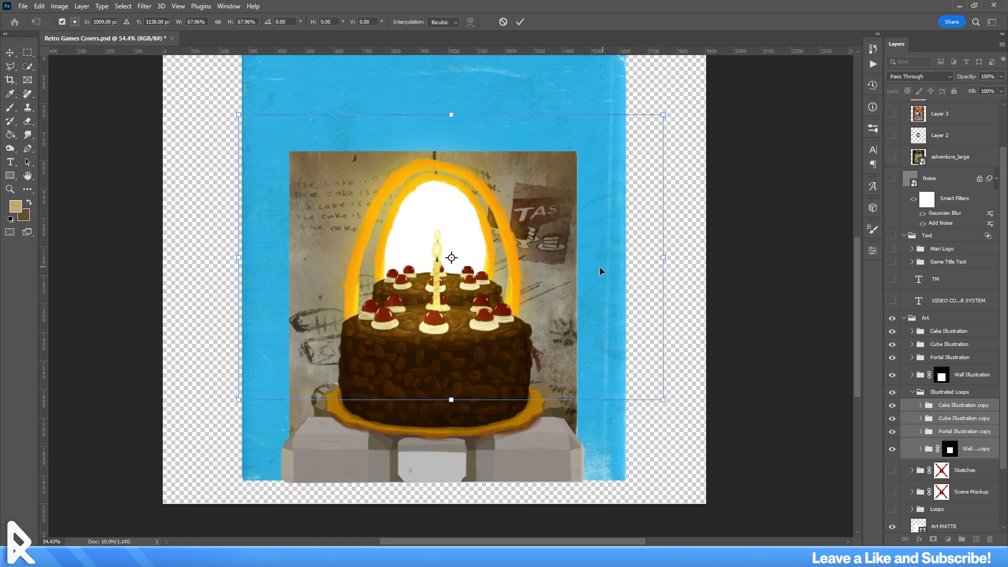
drag(599, 267, 594, 269)
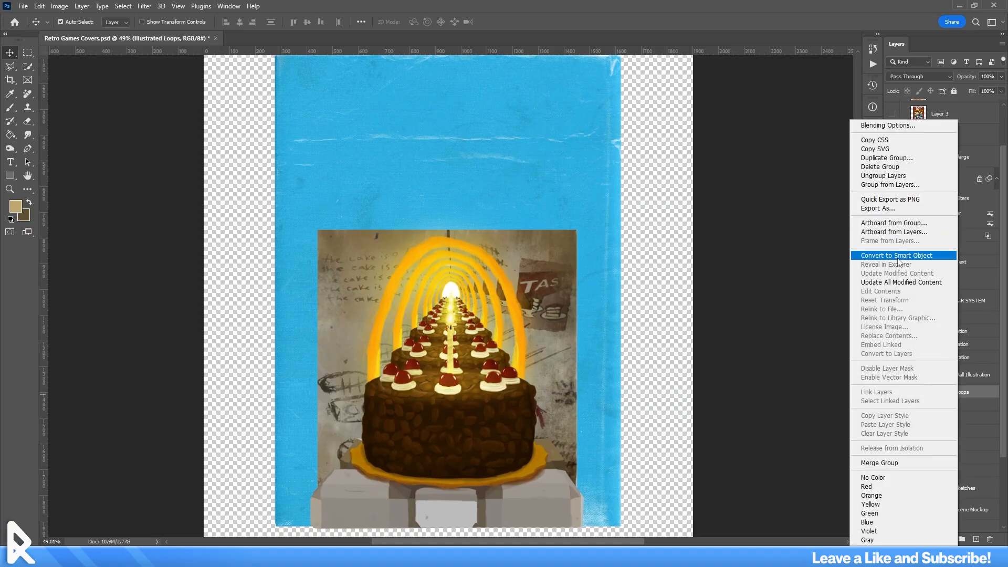
Convert the Illustrated Loops group to a smart object.
click(893, 259)
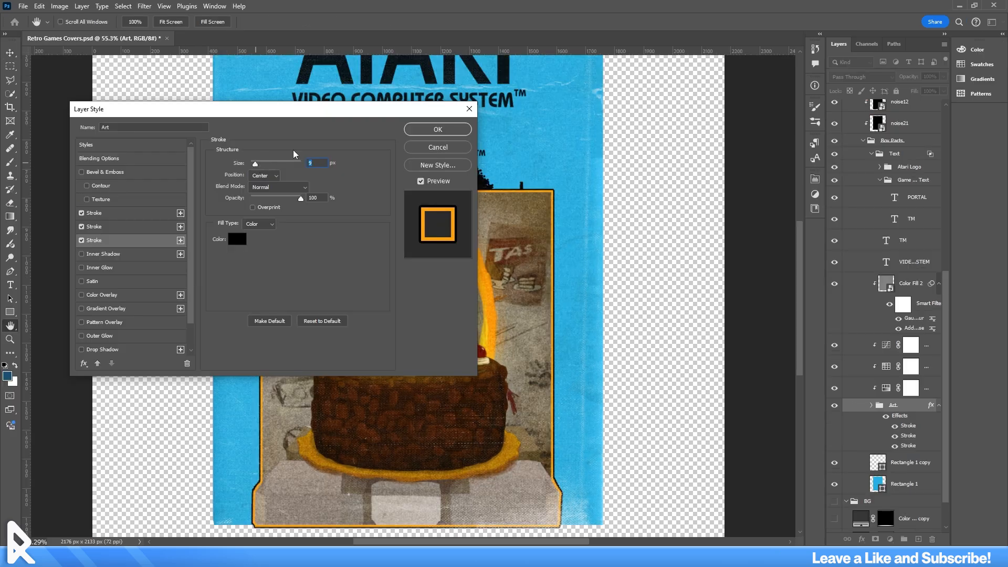
Apply the centred black stroke to the Art group and separate its stroke effects into their own layers.
click(438, 130)
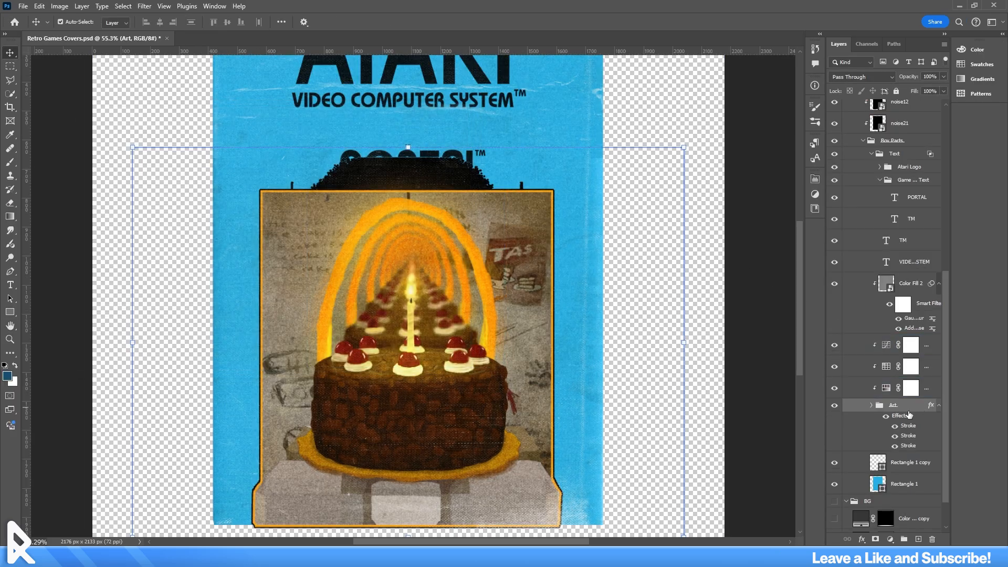
right_click(907, 425)
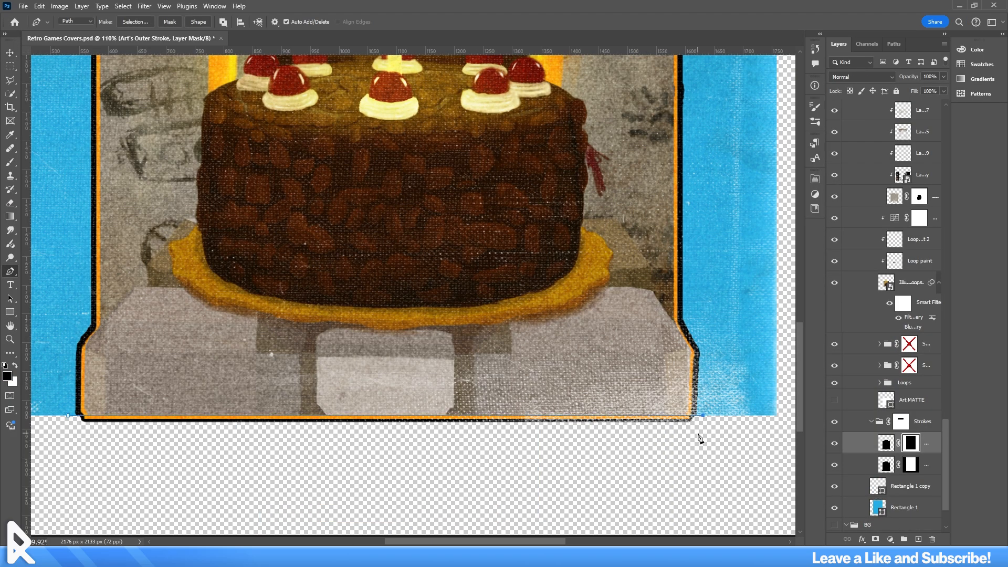
right_click(189, 453)
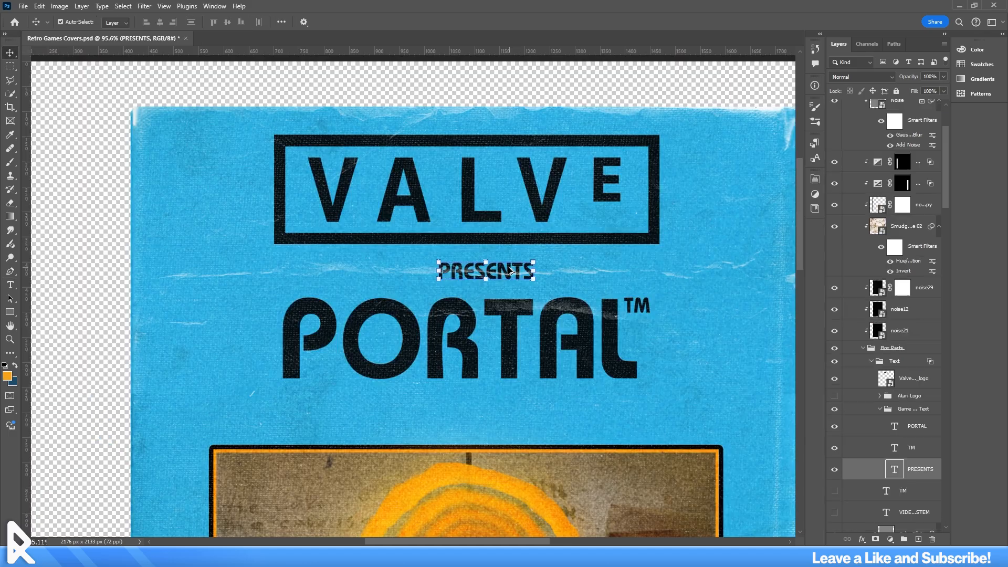
Centre the PRESENTS text between the VALVE logo and the PORTAL title.
drag(508, 266, 488, 268)
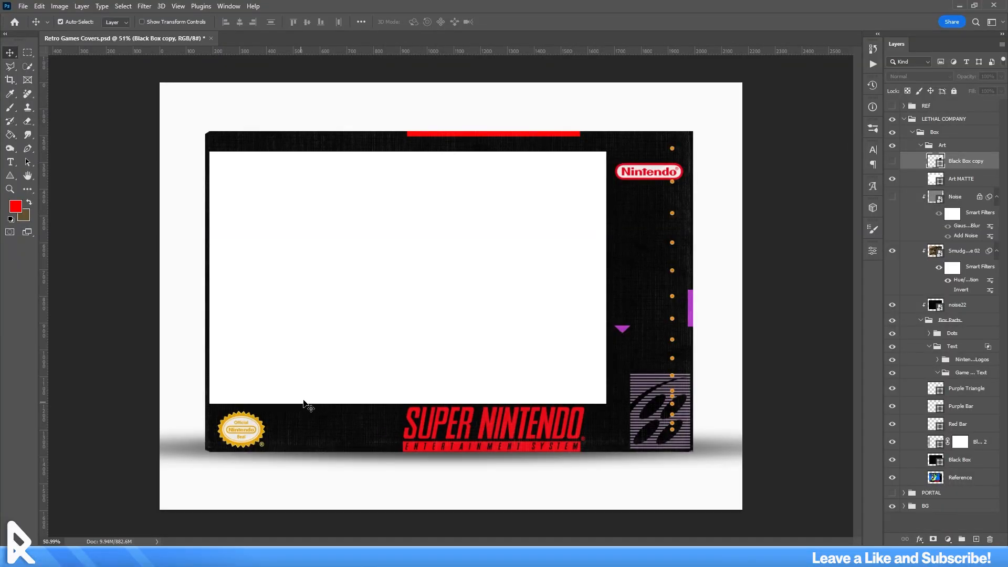
Mask the photo of the man in the protective suit to a rectangular selection of about 446 × 728 px around the figure.
click(306, 407)
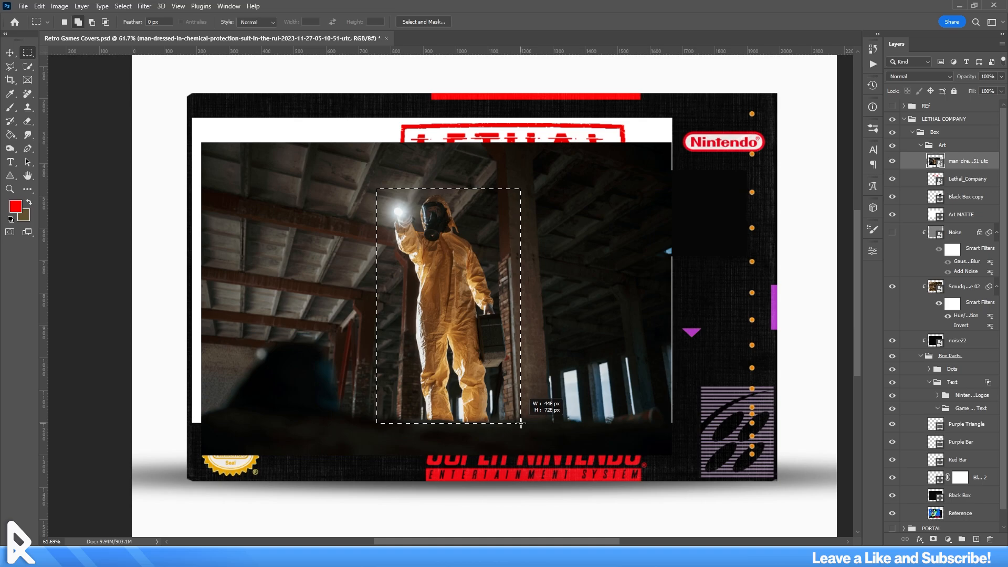
click(934, 540)
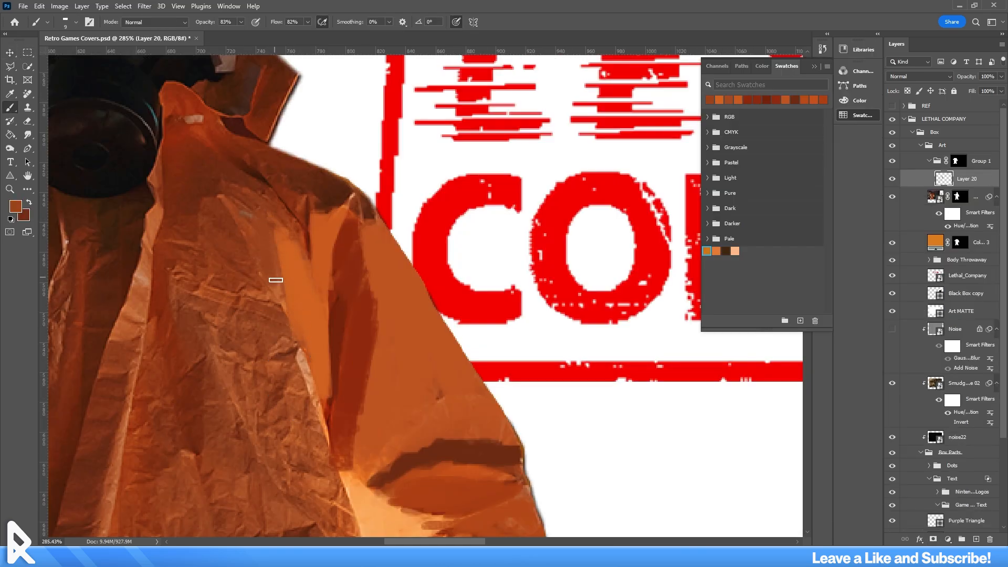
Paint over the crumpled chest folds of the suit with orange-brown brush strokes on Layer 20.
scroll(275, 280, down, 3)
key(bracketleft)
drag(255, 331, 299, 369)
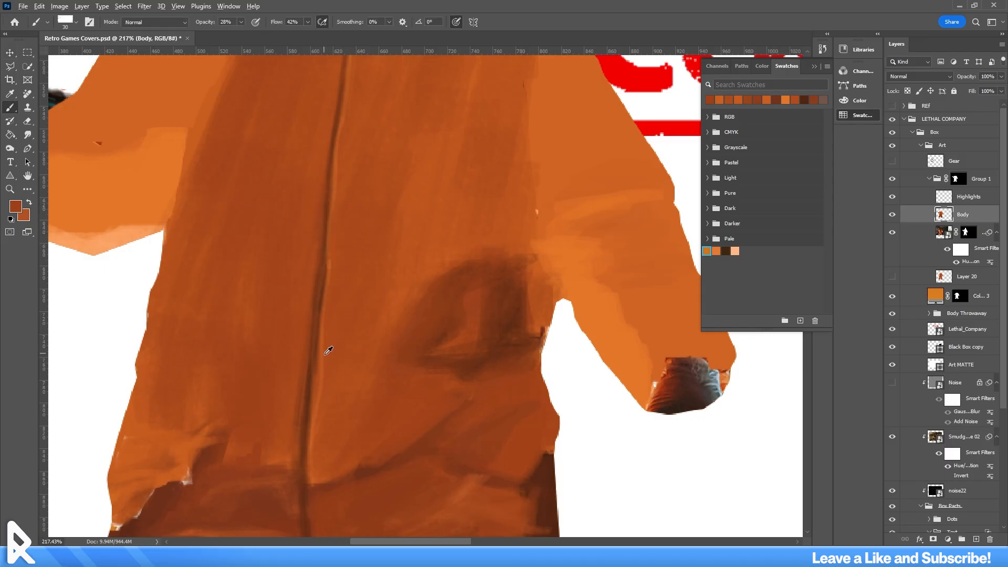
Paint pale highlights along the suit's inner sleeve on the Body layer and whiten the lens on the Flashlight layer.
alt+click(327, 360)
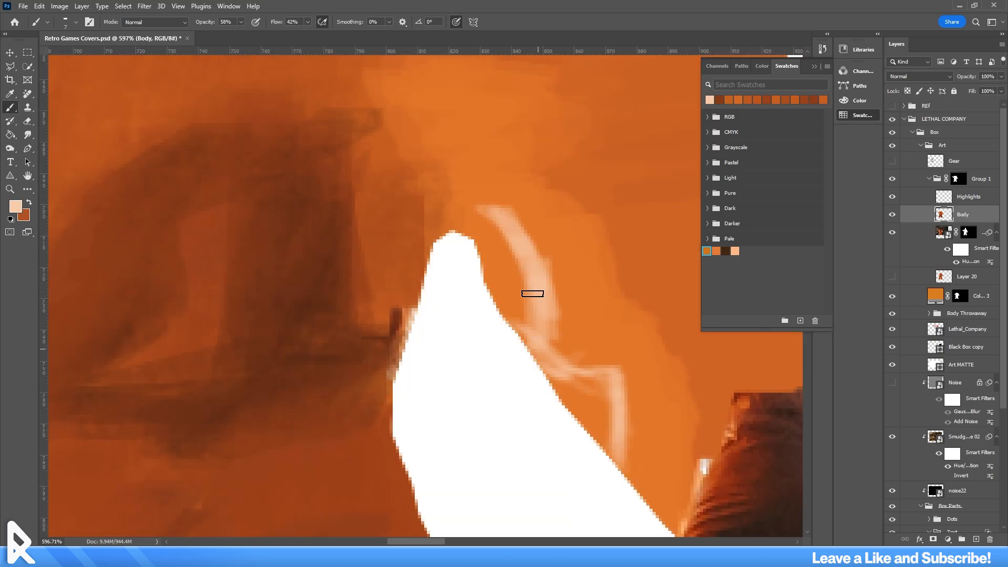
mouse_move(534, 292)
mouse_down()
mouse_move(533, 315)
mouse_move(517, 274)
mouse_move(478, 258)
mouse_move(483, 236)
mouse_move(534, 309)
mouse_move(482, 216)
mouse_move(536, 308)
mouse_up()
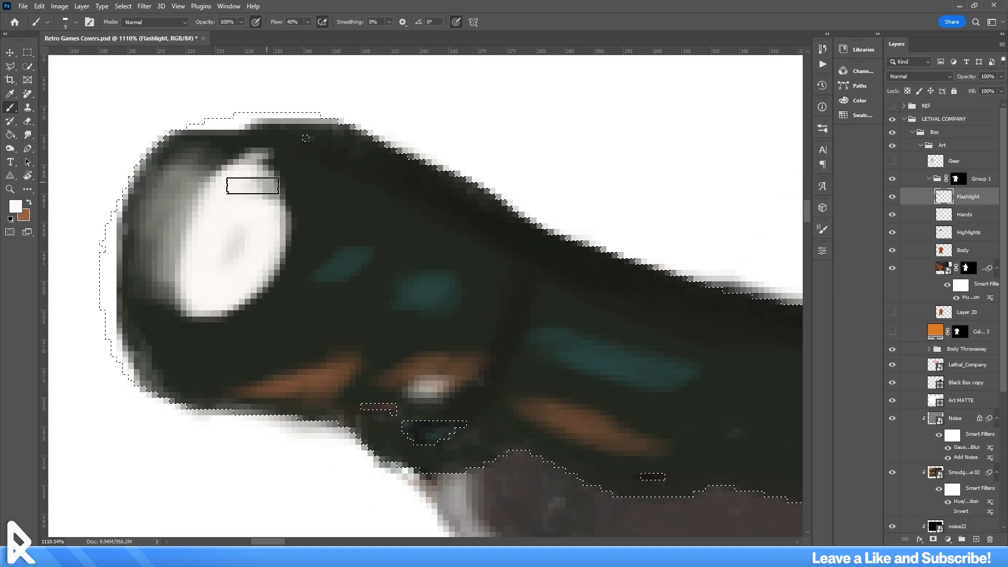
drag(244, 180, 238, 285)
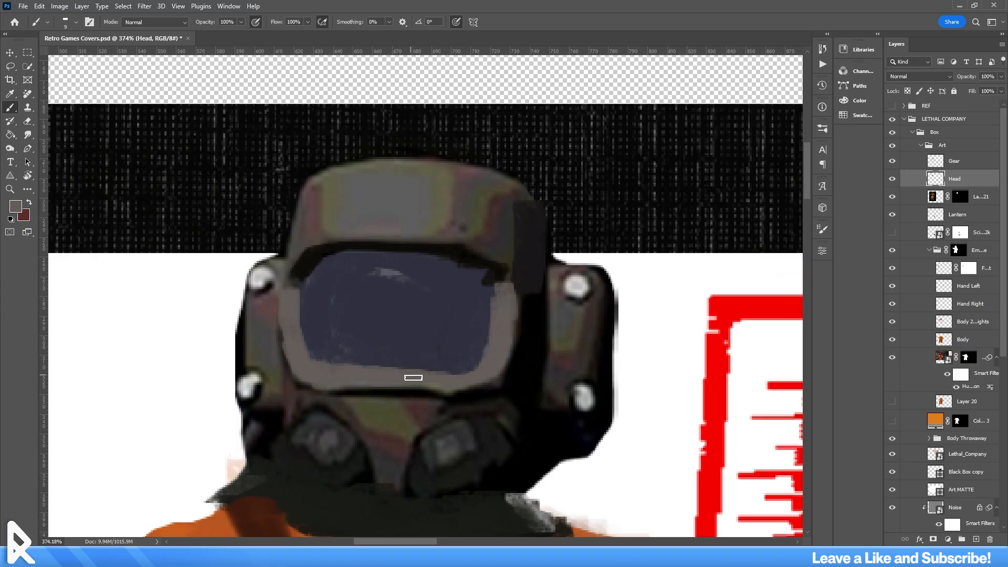
Darken the lower and side edges of the gas mask's visor frame with a sampled dark tone on the Head layer.
alt+click(464, 250)
drag(489, 395, 322, 392)
mouse_move(531, 365)
mouse_down()
mouse_move(540, 317)
mouse_move(531, 399)
mouse_up()
drag(507, 349, 490, 384)
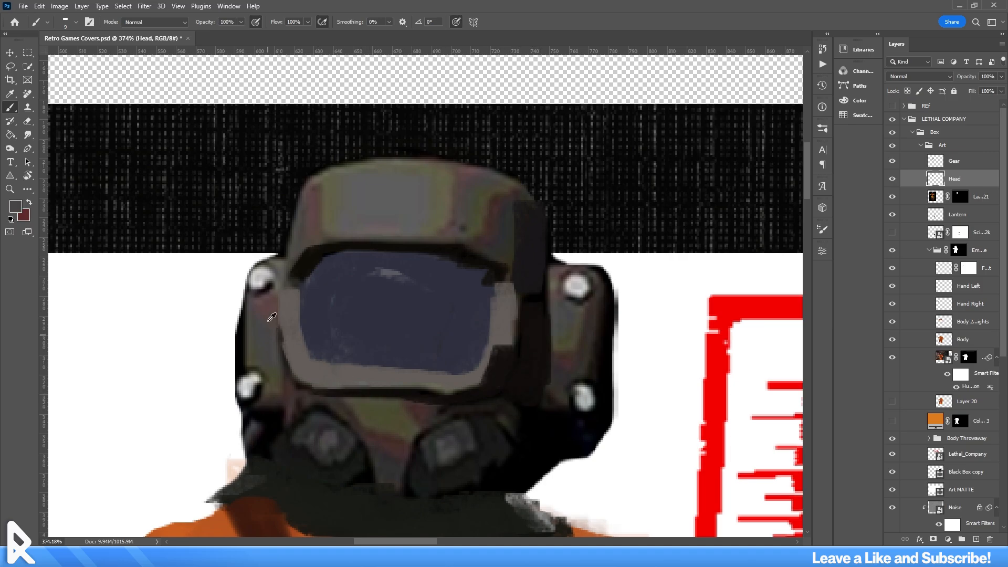
mouse_move(282, 375)
mouse_down()
mouse_move(304, 410)
mouse_move(346, 414)
mouse_move(388, 467)
mouse_move(397, 429)
mouse_move(367, 439)
mouse_move(312, 397)
mouse_move(423, 425)
mouse_move(387, 419)
mouse_move(485, 403)
mouse_move(458, 427)
mouse_move(379, 408)
mouse_up()
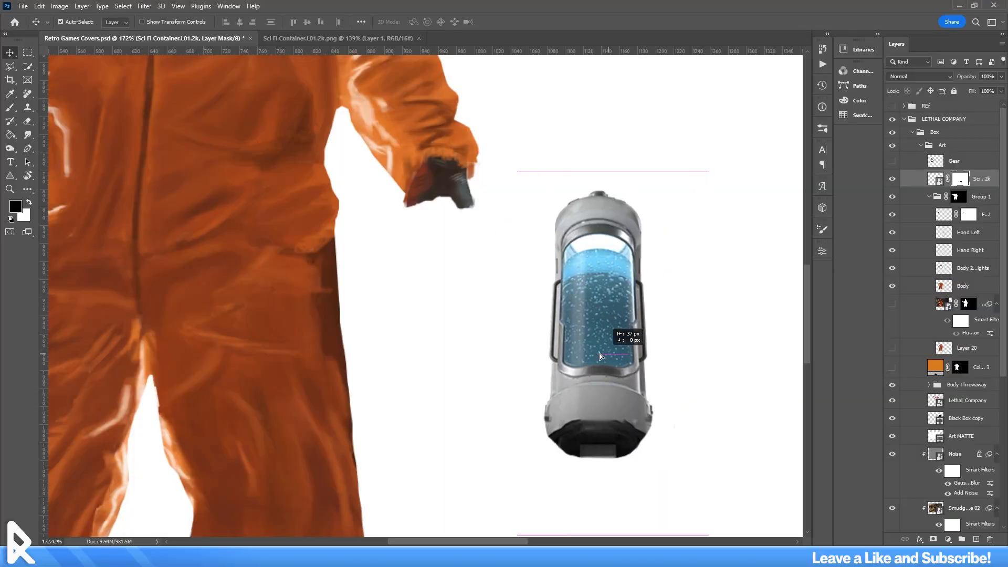
Move the sci-fi container beside the employee's gloved hand.
drag(599, 338, 458, 340)
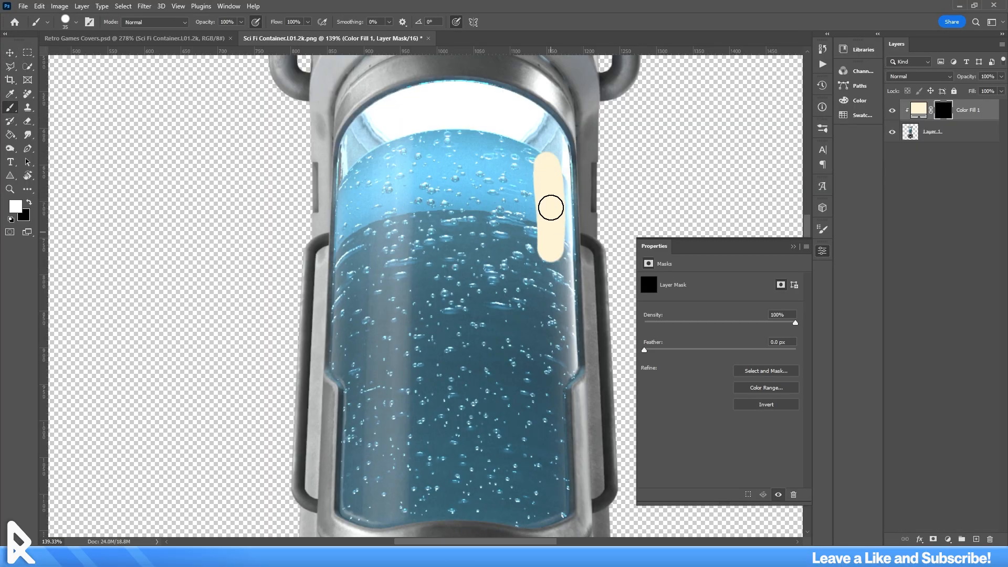
Reveal the cream colour fill over the container's blue liquid and sample a dark tone from its base for the Lantern layer.
mouse_move(551, 208)
mouse_down()
mouse_move(566, 350)
mouse_move(559, 511)
mouse_up()
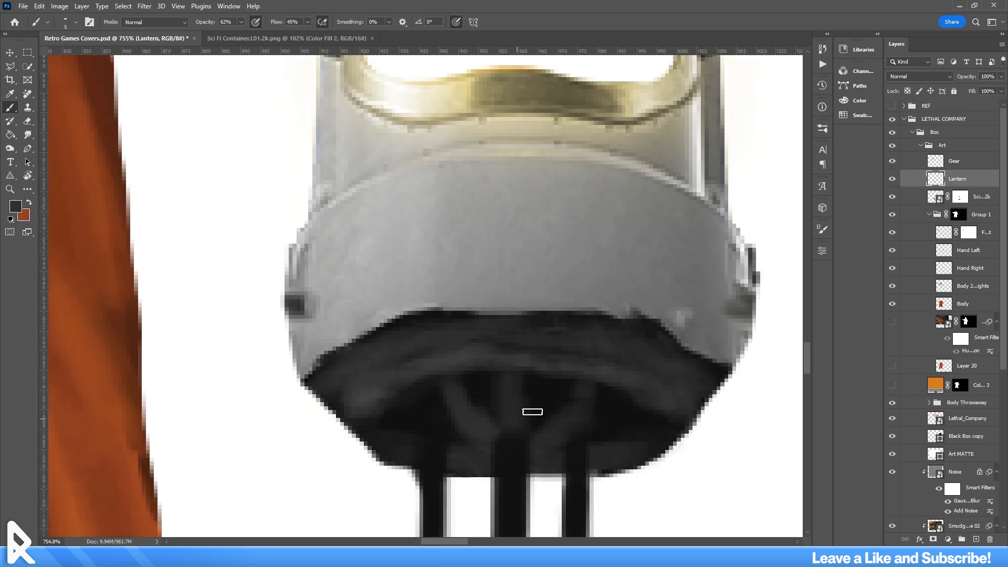
alt+click(428, 417)
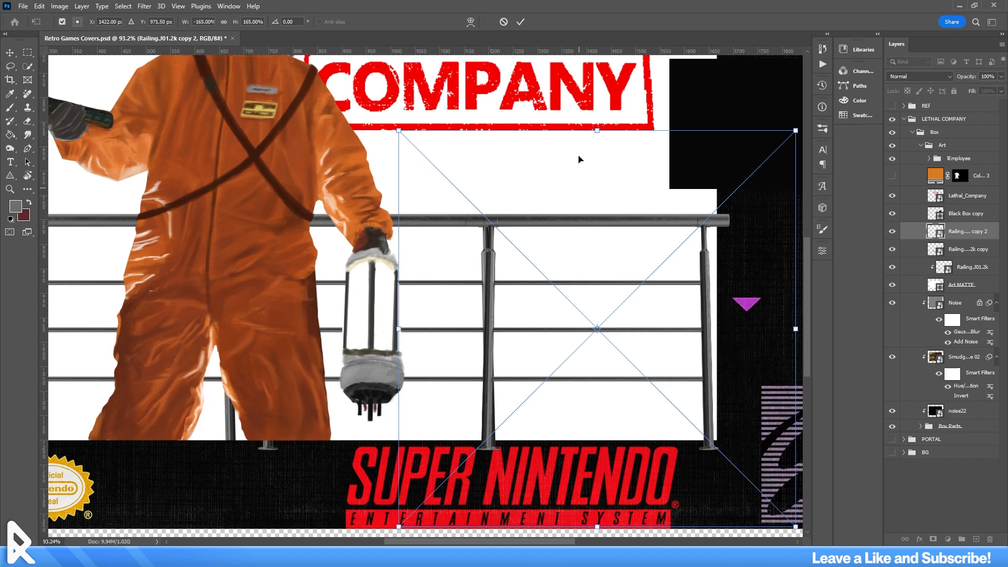
Tilt the mirrored second railing copy by about half a degree to line it up with the neighbouring railing.
drag(578, 158, 585, 84)
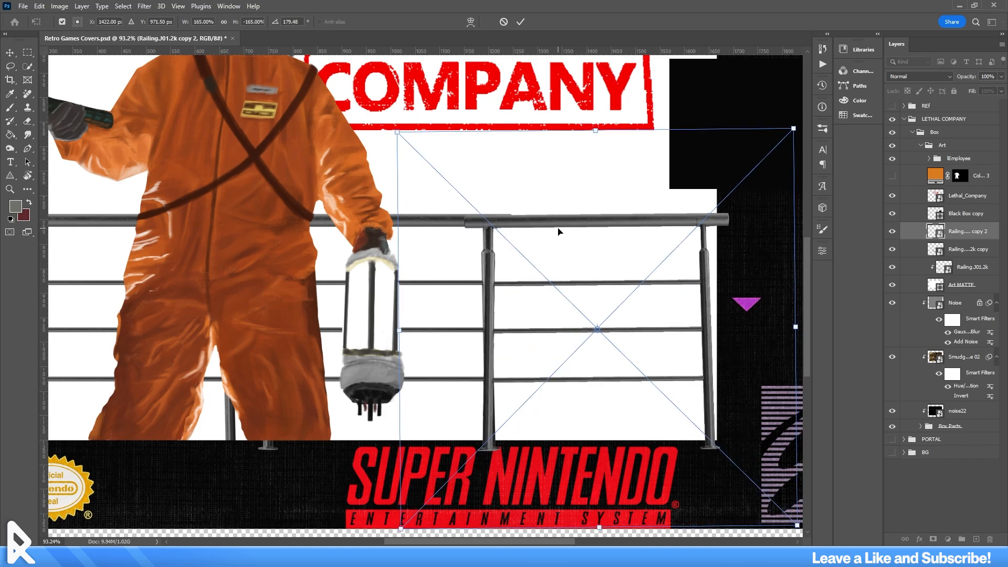
drag(559, 232, 556, 230)
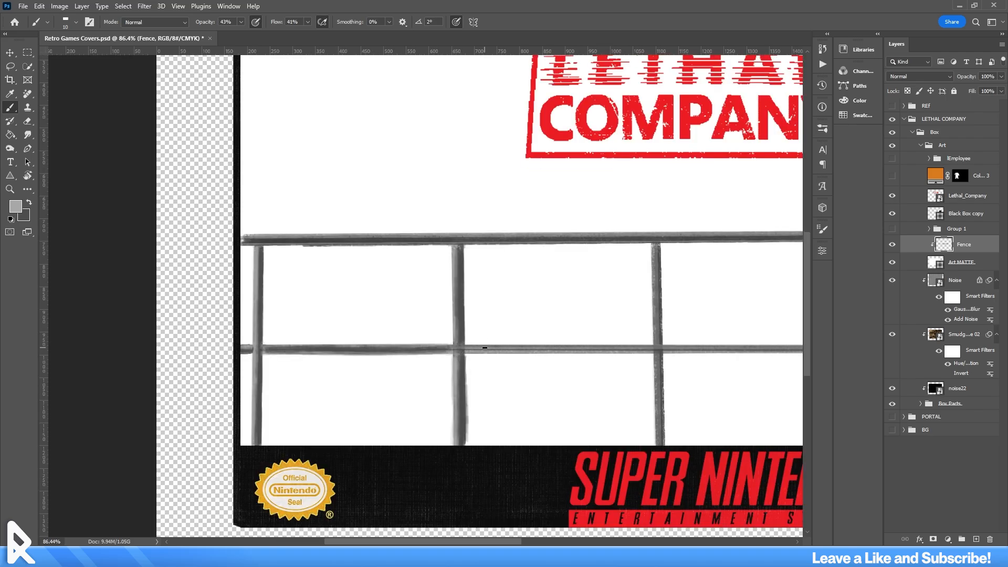
Continue the grey middle rail on the Fence layer and adjust the brush opacity for shading the red wall on Layer 22.
scroll(491, 350, down, 2)
scroll(499, 328, right, 3)
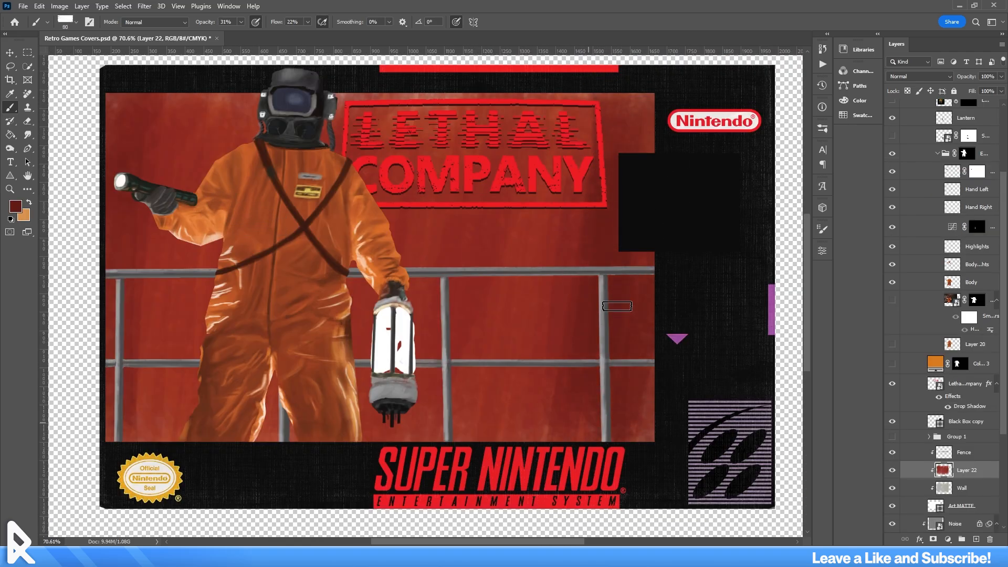
key(0)
key(6)
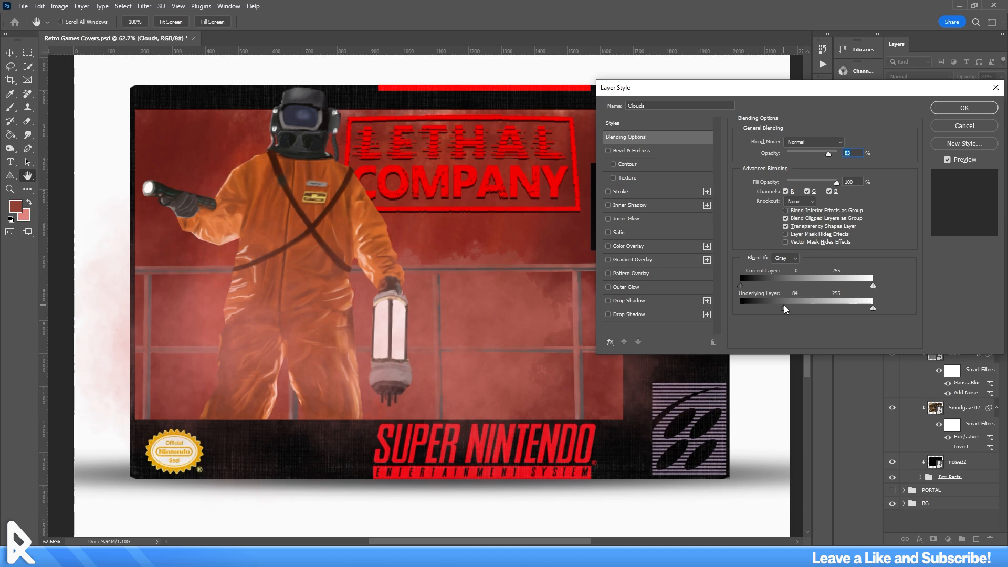
Lower the dark threshold of the underlying-layer Blend If range for the Clouds layer.
drag(776, 313, 757, 306)
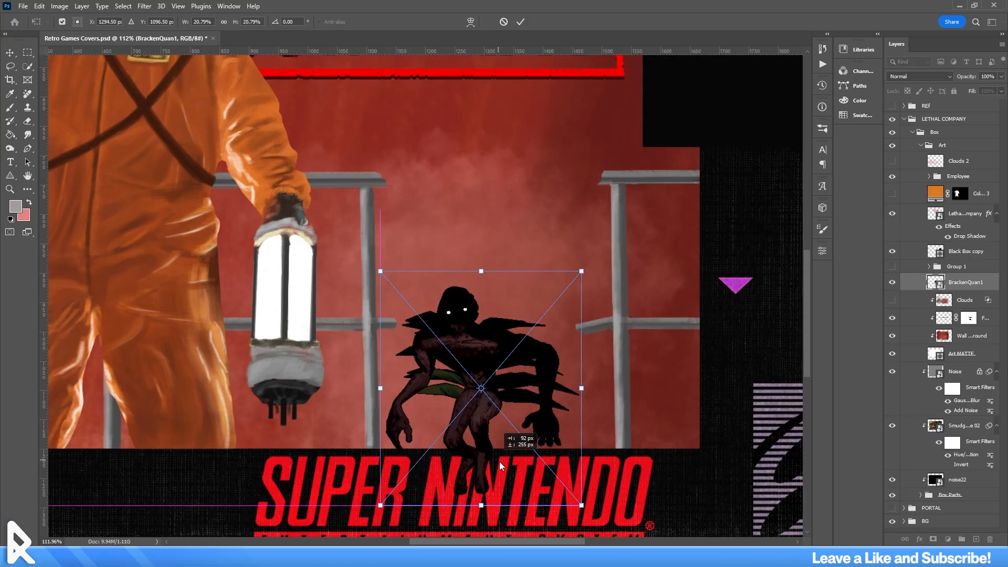
Move the BrackenQuan1 layer between the fence and the wall background, then enlarge the creature.
drag(980, 290, 980, 332)
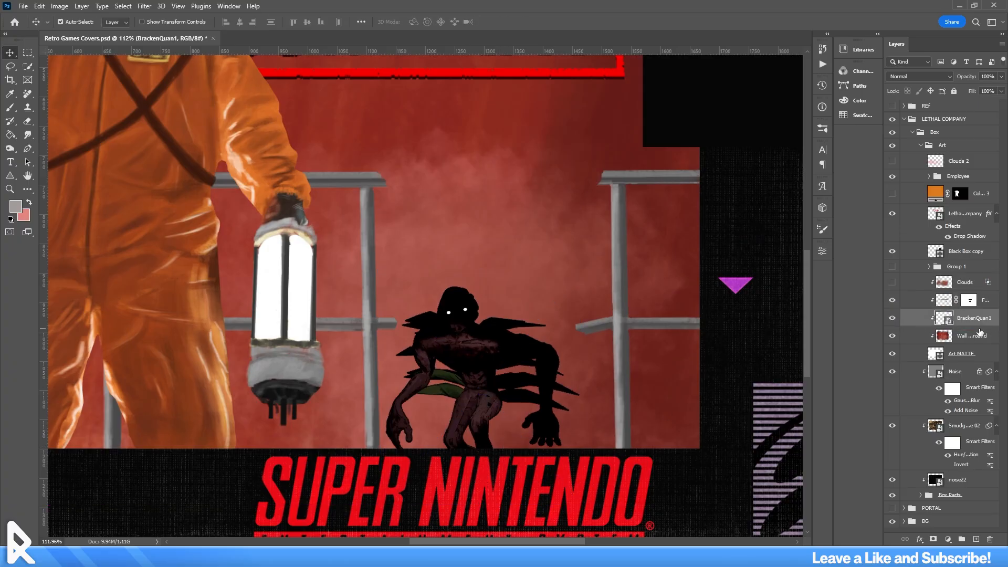
key(ctrl+t)
drag(383, 389, 321, 391)
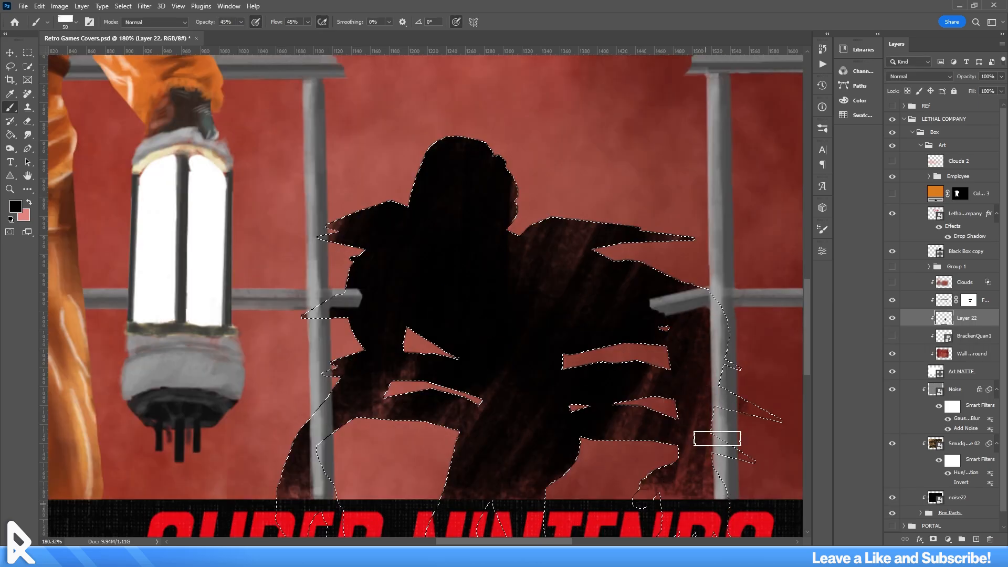
Paint black over the creature's selected silhouette near its far arm and spikes on Layer 22.
mouse_move(716, 436)
mouse_down()
mouse_move(761, 344)
mouse_move(722, 336)
mouse_up()
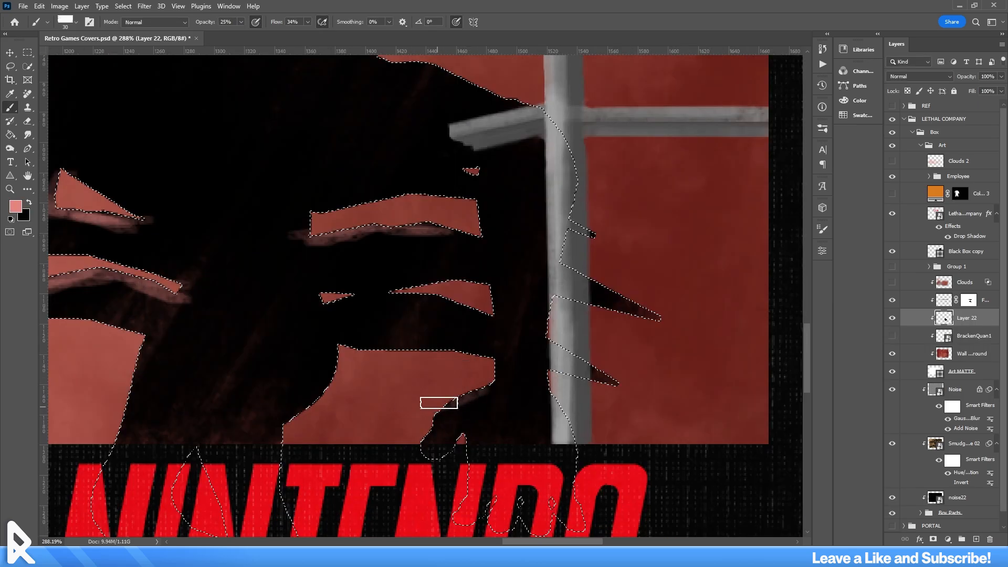
Paint pinkish rim light along the edges of the creature's hand, arm and spikes on Layer 22 with a smaller brush.
key(bracketleft)
mouse_move(439, 403)
mouse_down()
mouse_move(450, 401)
mouse_move(412, 463)
mouse_up()
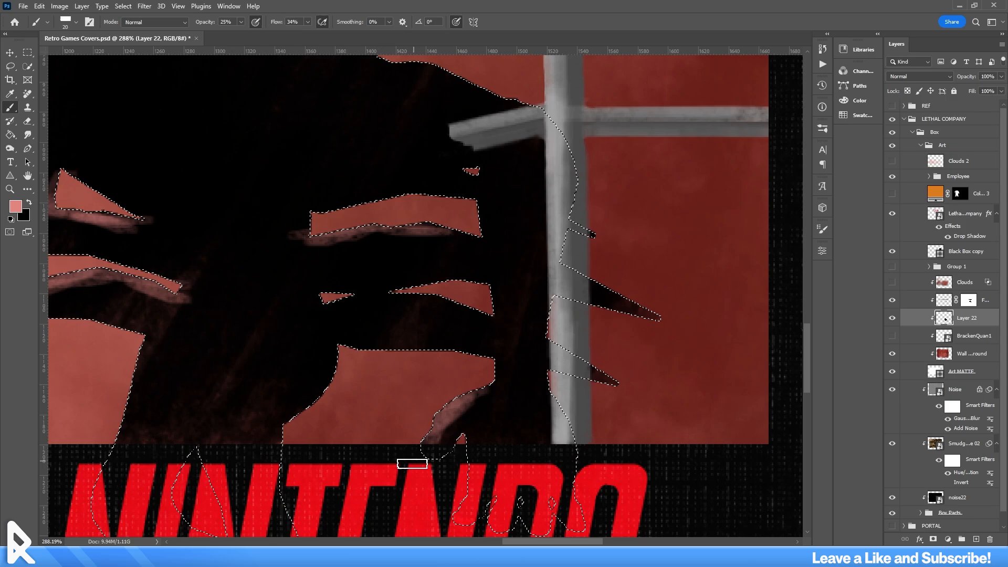
drag(488, 381, 462, 380)
mouse_move(489, 314)
mouse_down()
mouse_move(411, 293)
mouse_move(502, 311)
mouse_up()
drag(338, 303, 387, 297)
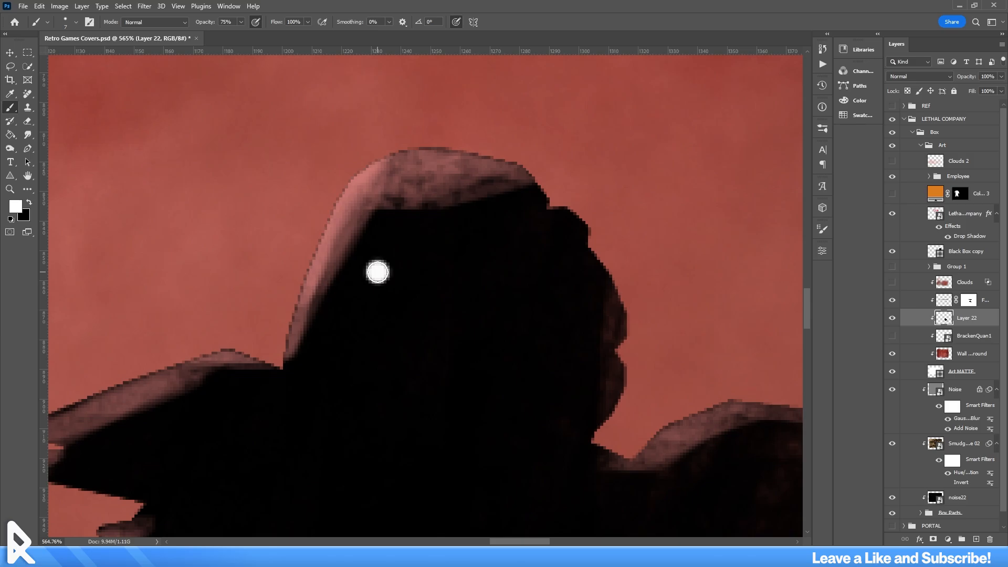
scroll(520, 273, down, 10)
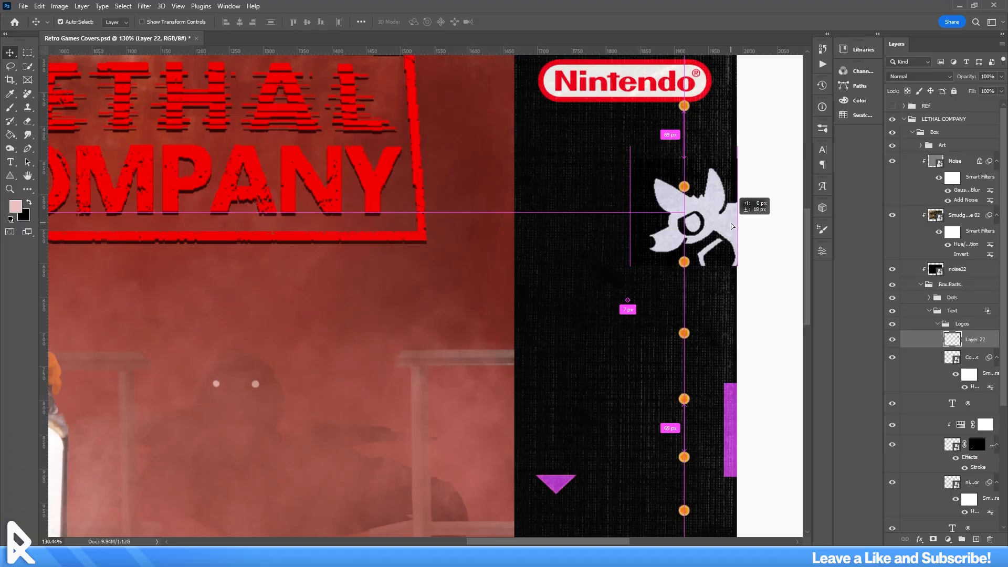
Enlarge the white creature emblem proportionally and place it on the black side strip beneath the Nintendo logo.
key(ctrl+t)
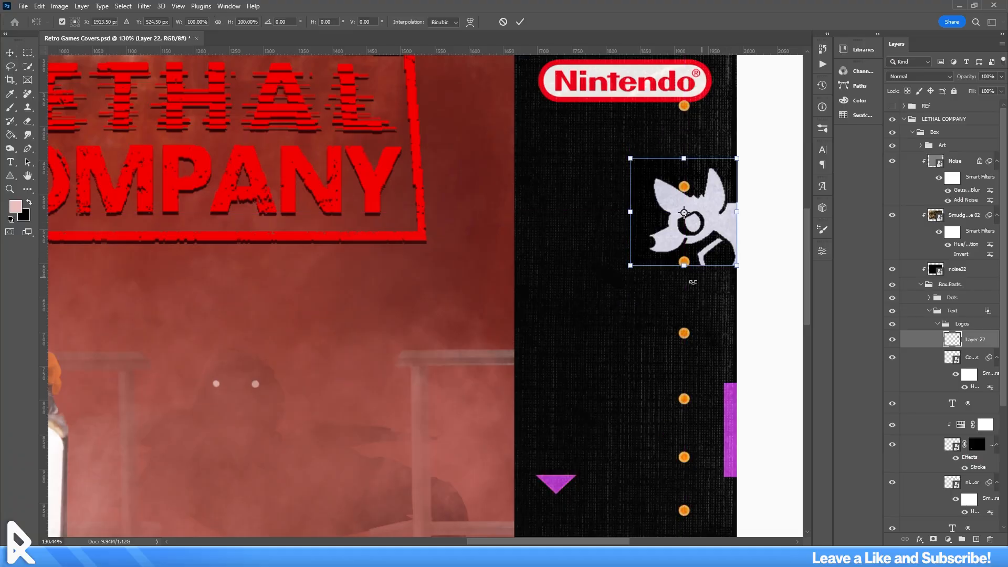
drag(631, 266, 589, 300)
drag(686, 264, 650, 255)
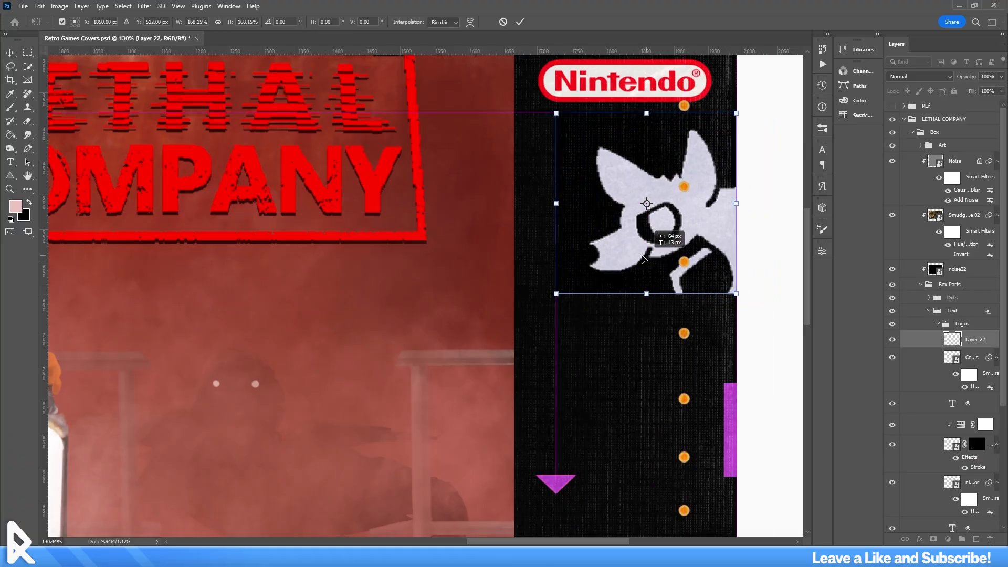
drag(556, 292, 549, 299)
drag(615, 268, 614, 284)
key(Return)
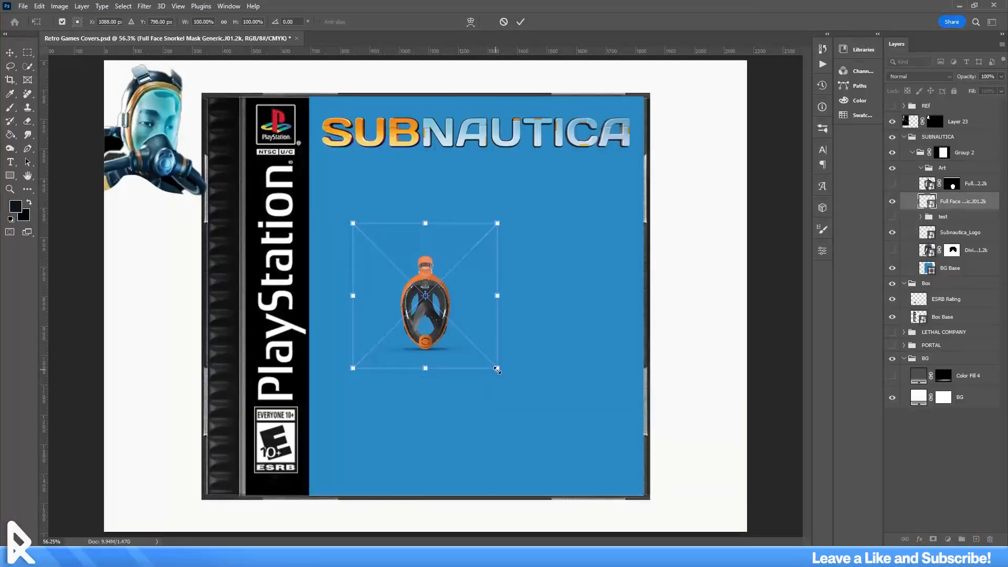
Scale the full face snorkel mask to about 544% and position it over the blue Subnautica cover area.
drag(483, 372, 677, 533)
drag(172, 296, 89, 296)
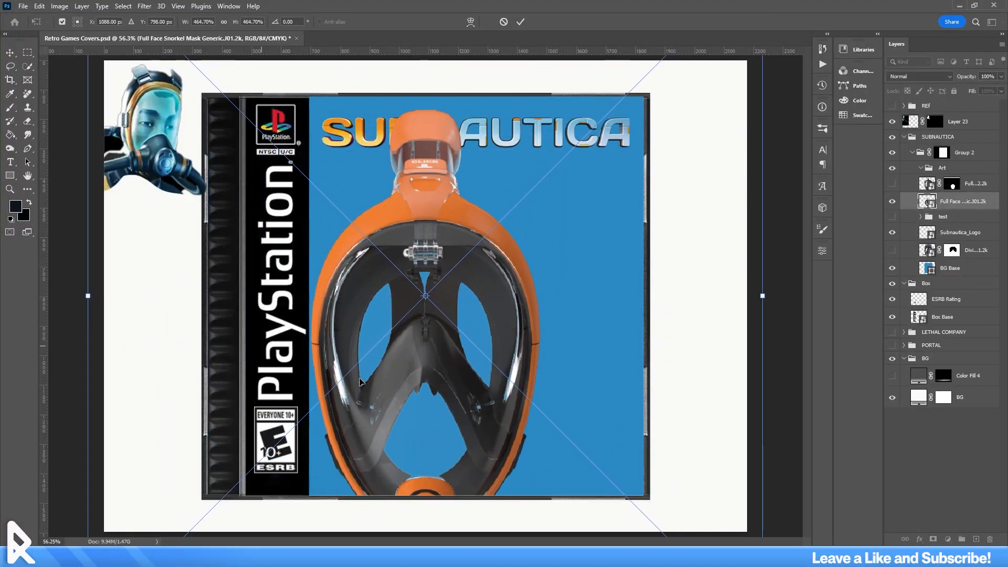
drag(399, 397, 450, 362)
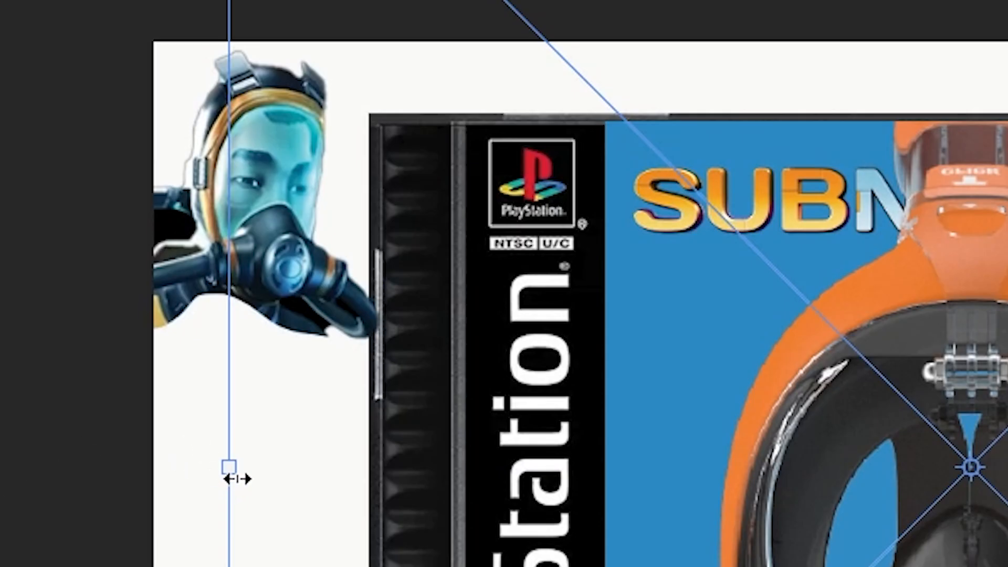
drag(237, 479, 101, 466)
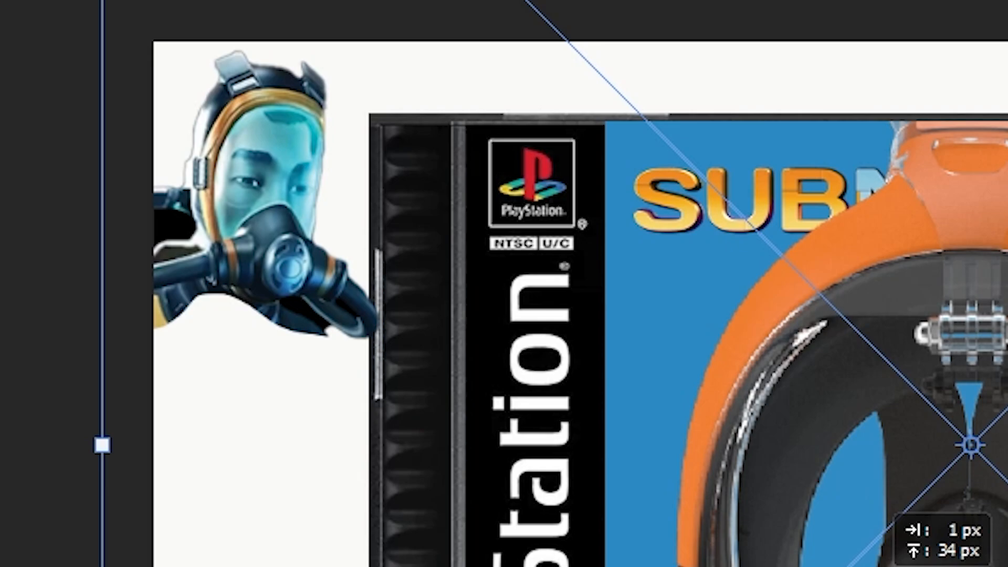
drag(888, 512, 888, 507)
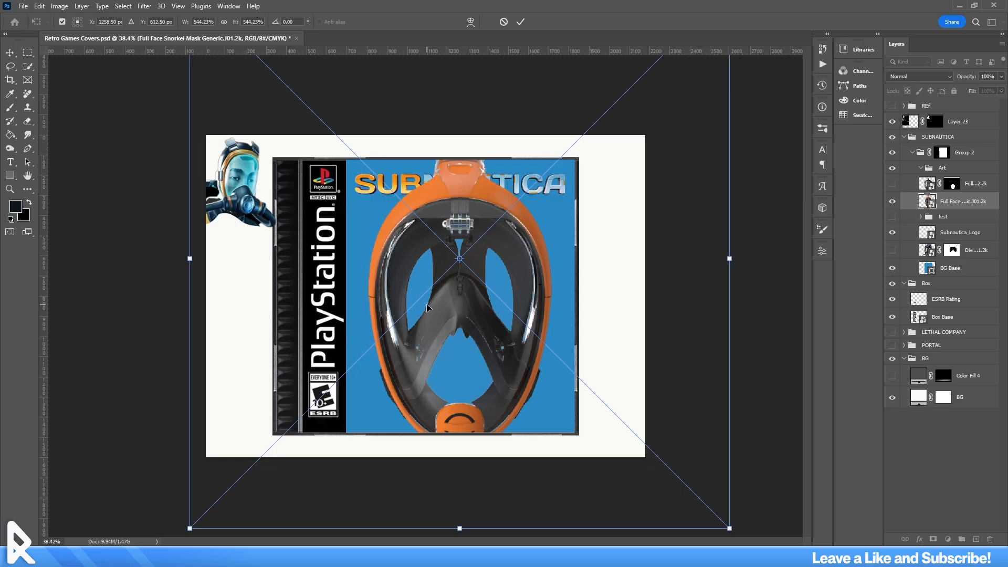
key(Return)
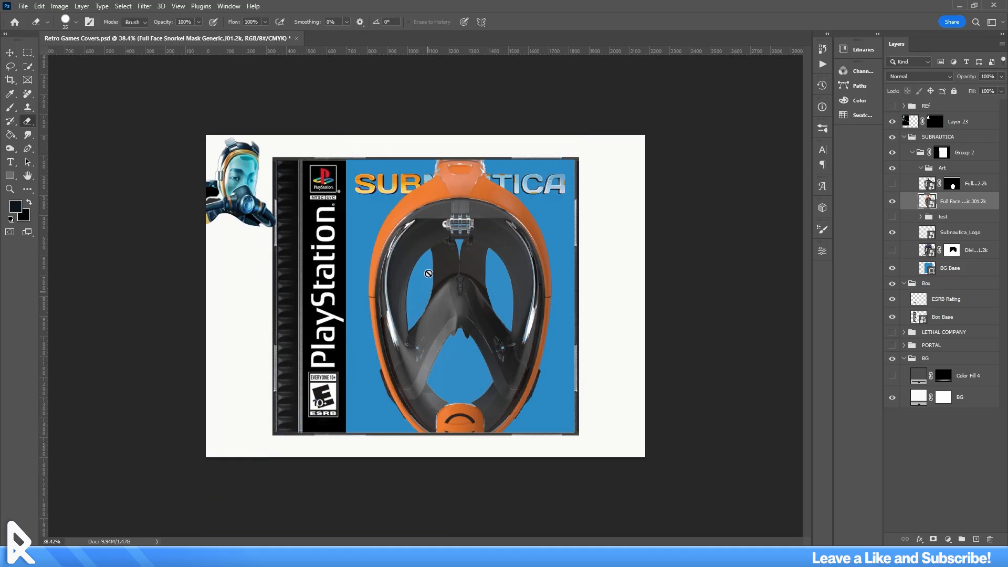
Shift the full face respirator layer slightly downwards over the bottom of the snorkel mask.
click(925, 186)
key(ctrl+t)
mouse_move(469, 423)
mouse_down()
mouse_move(477, 426)
mouse_move(468, 433)
mouse_up()
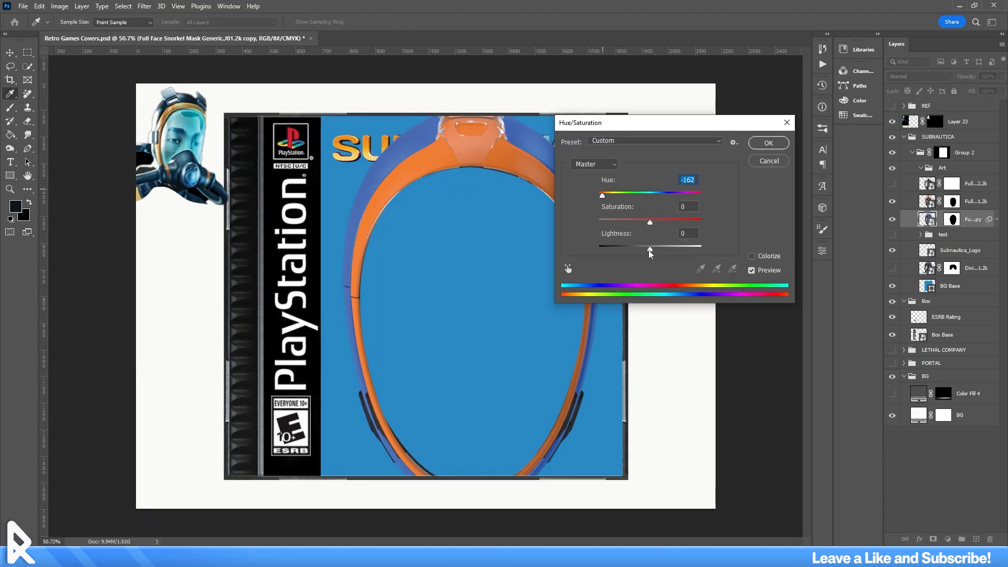
Lower the lightness of the blue snorkel mask copy in its Hue/Saturation filter.
drag(650, 254, 620, 251)
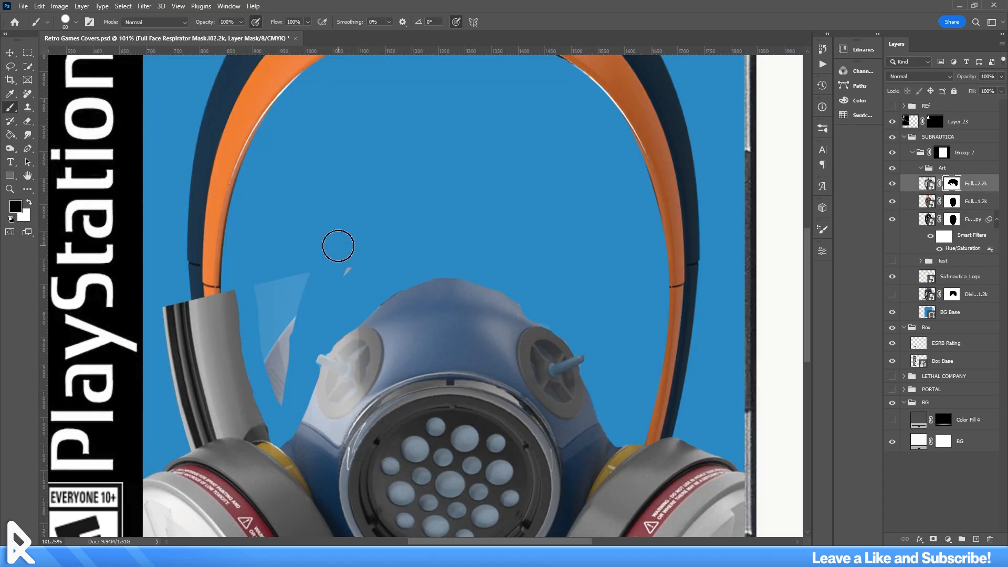
Mask out the leftover visor fragments above the respirator on its layer mask, redoing the last stroke.
mouse_move(337, 243)
mouse_down()
mouse_move(268, 308)
mouse_move(283, 376)
mouse_up()
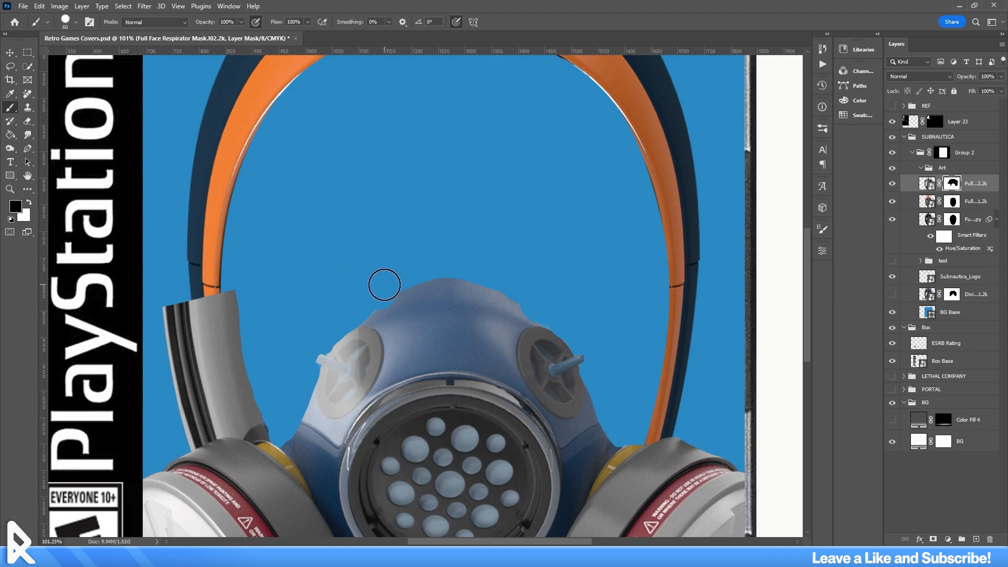
key(ctrl+z)
mouse_move(346, 291)
mouse_down()
mouse_move(300, 346)
mouse_move(277, 407)
mouse_move(259, 287)
mouse_move(266, 311)
mouse_move(367, 251)
mouse_move(307, 310)
mouse_move(333, 318)
mouse_up()
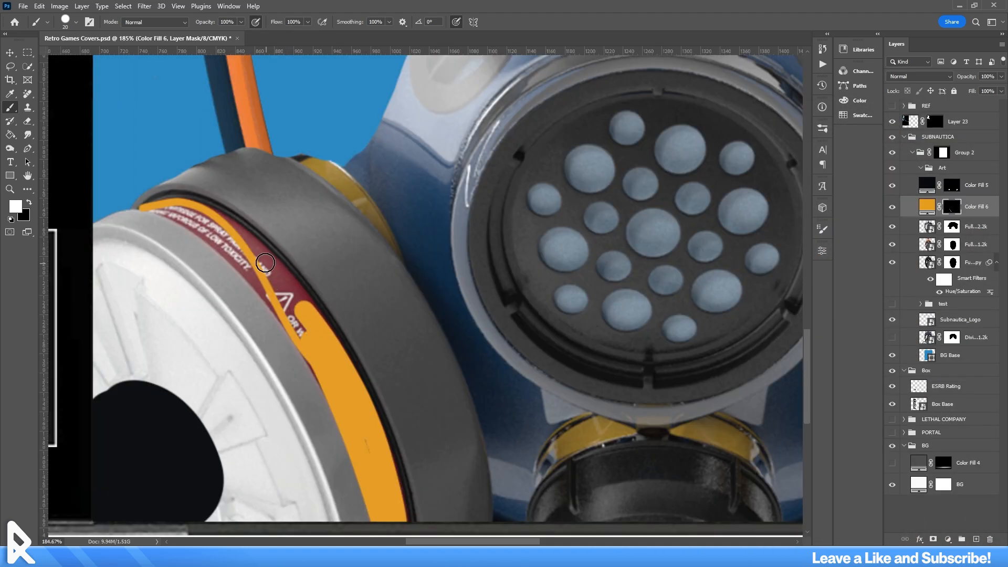
Cover the filter's red warning band with orange on the Color Fill 6 mask and lower the respirator's saturation.
drag(265, 263, 226, 229)
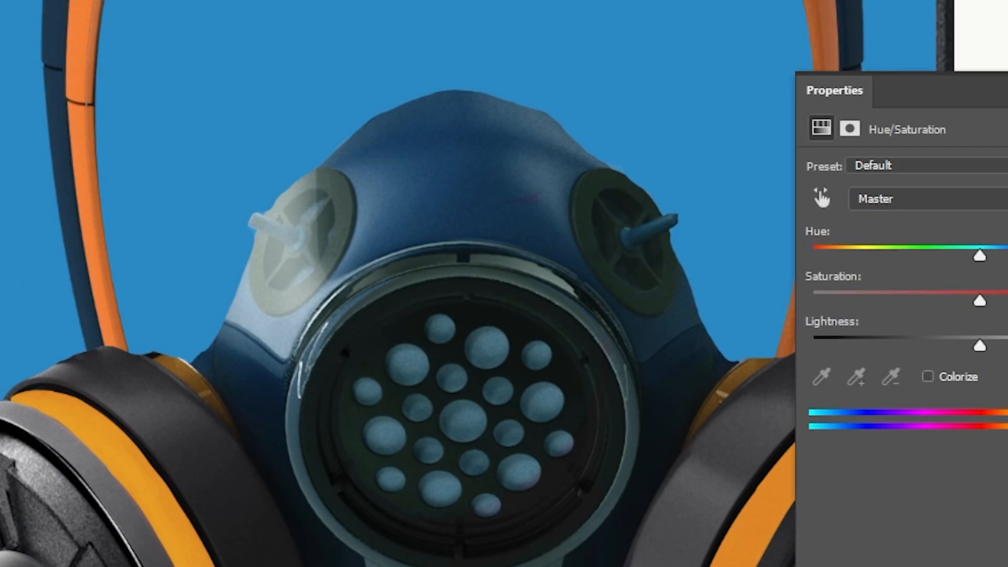
drag(980, 301, 943, 304)
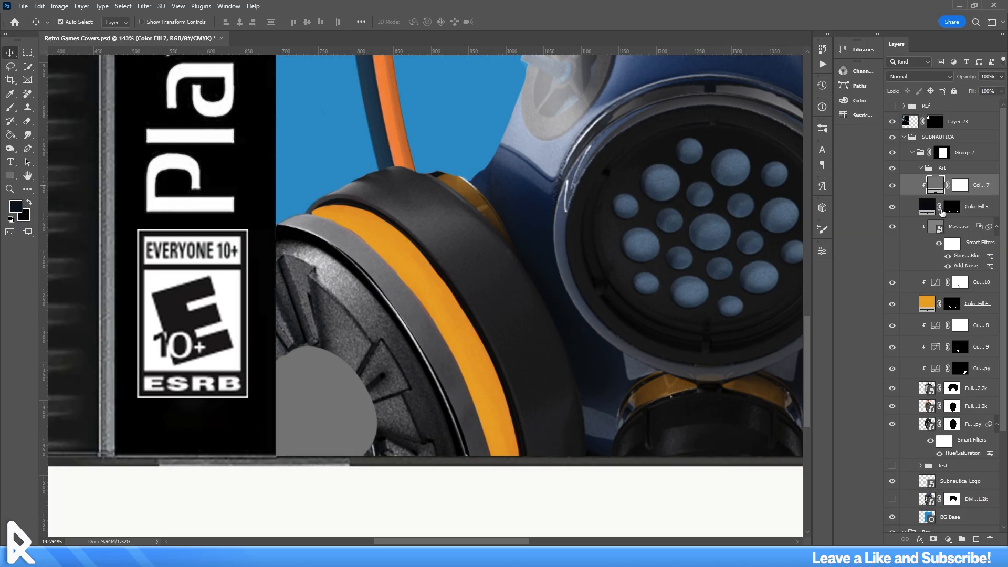
Shade the grey centre cap of the respirator's filter by brushing on the Color Fill 7 masks.
key(b)
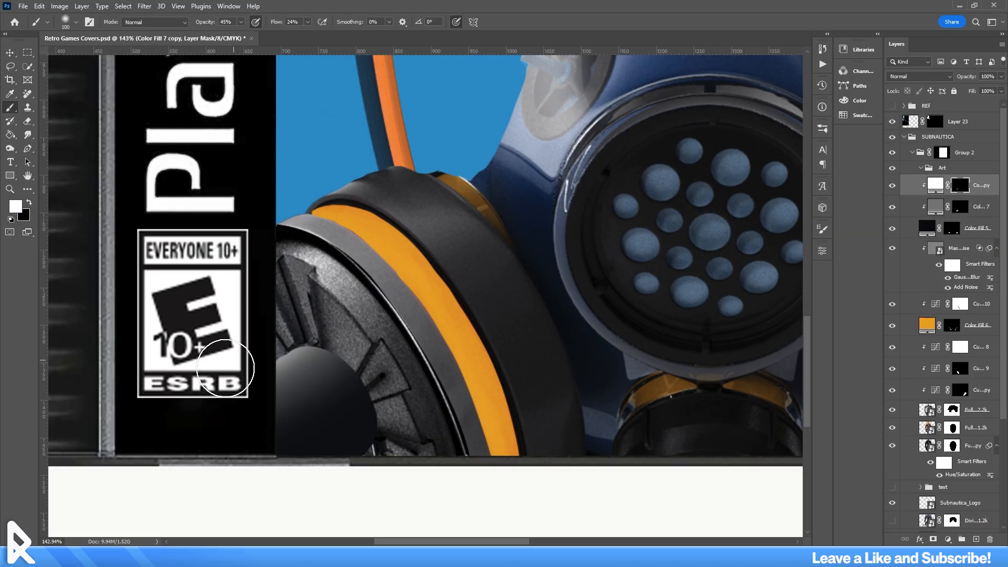